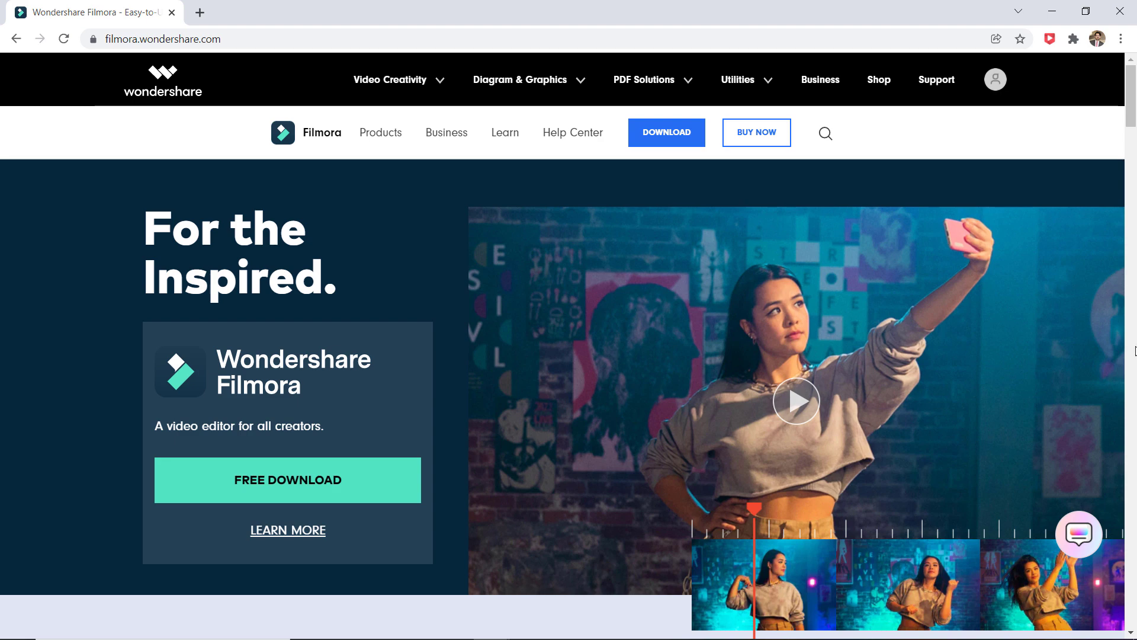
Scroll through the New Features sections of the Filmora 11 Beta quick guide, then back up
scroll(1134, 351, down, 10)
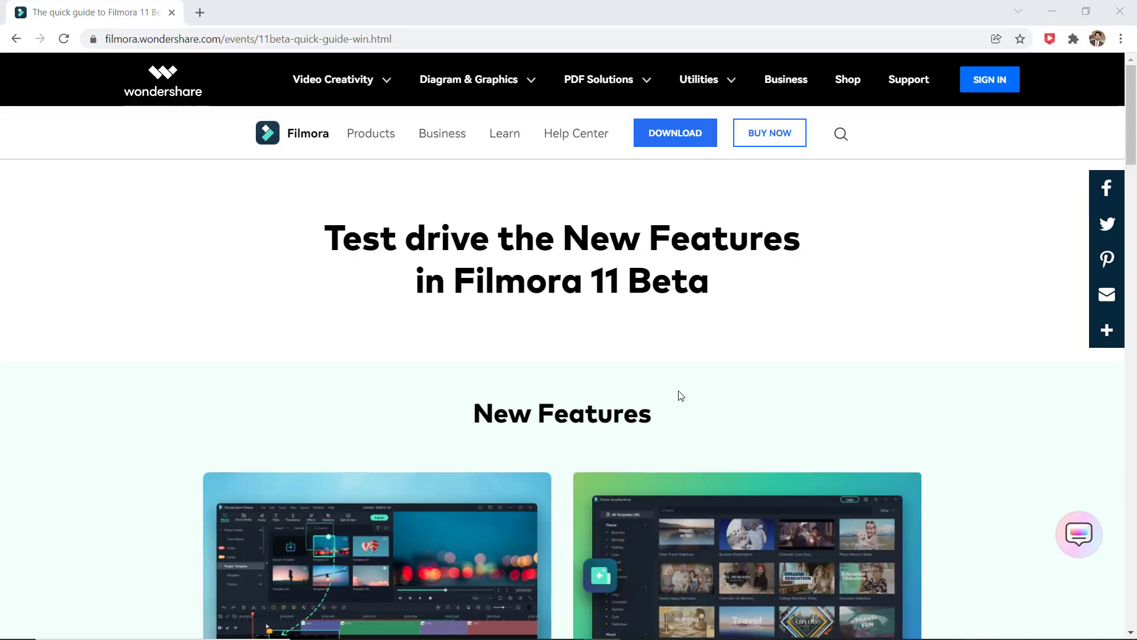
scroll(678, 394, down, 6)
scroll(681, 397, down, 5)
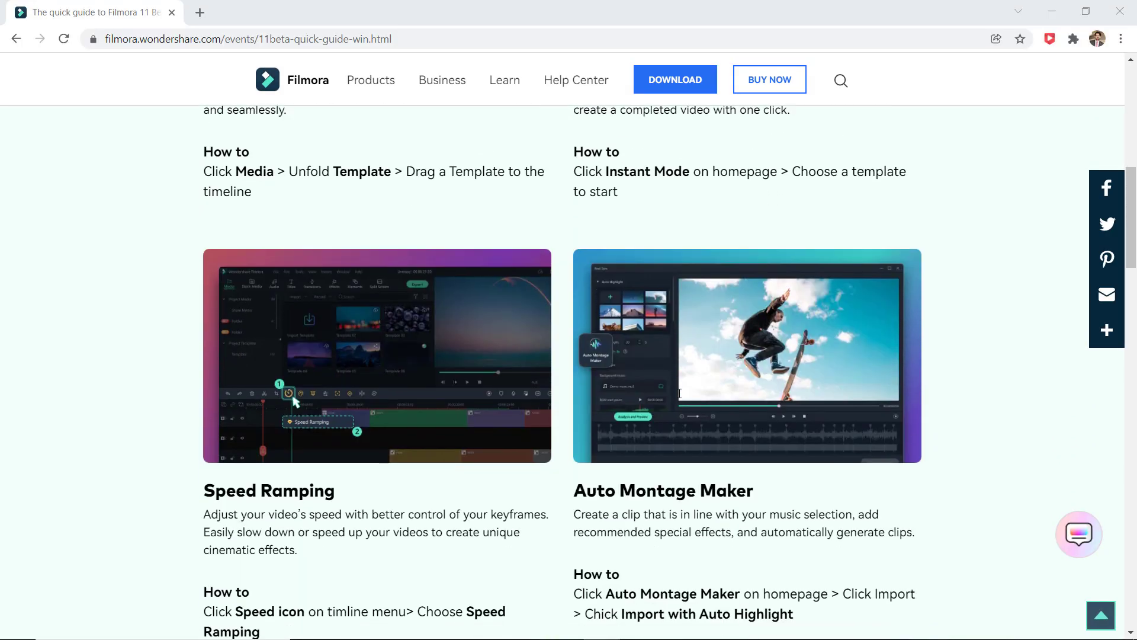
scroll(679, 393, down, 7)
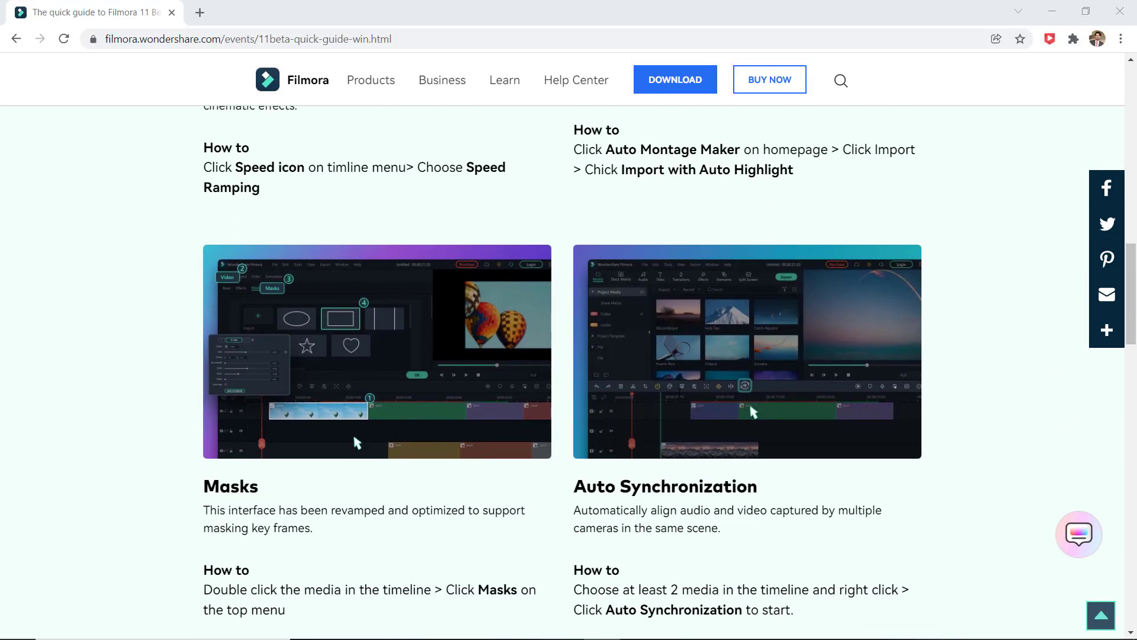
scroll(679, 394, down, 13)
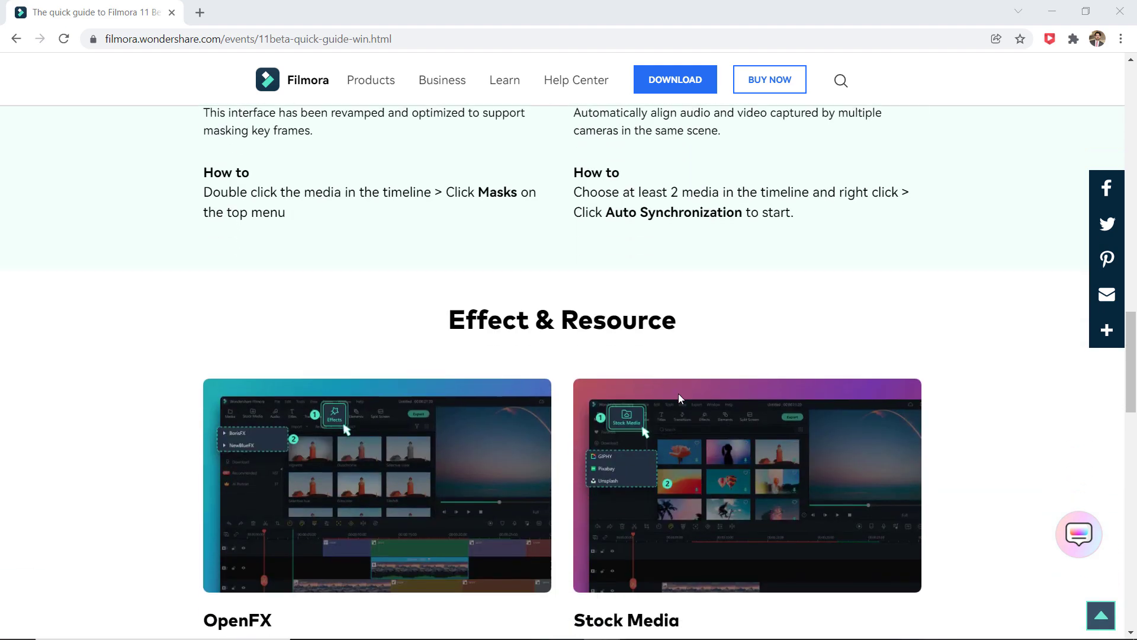
scroll(678, 397, down, 3)
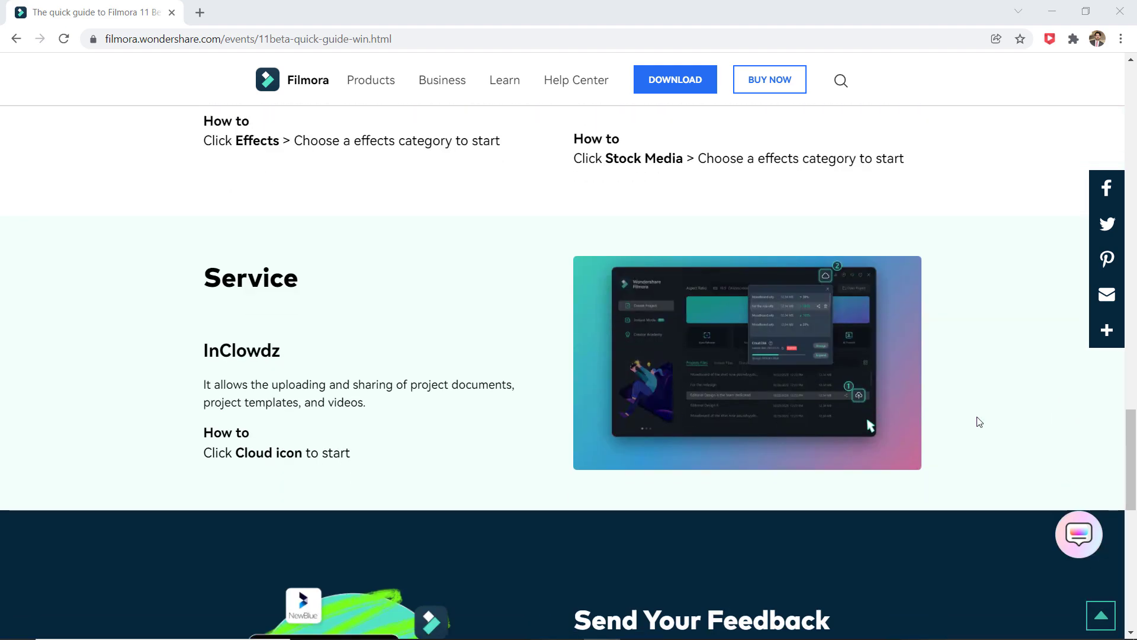
scroll(979, 422, up, 20)
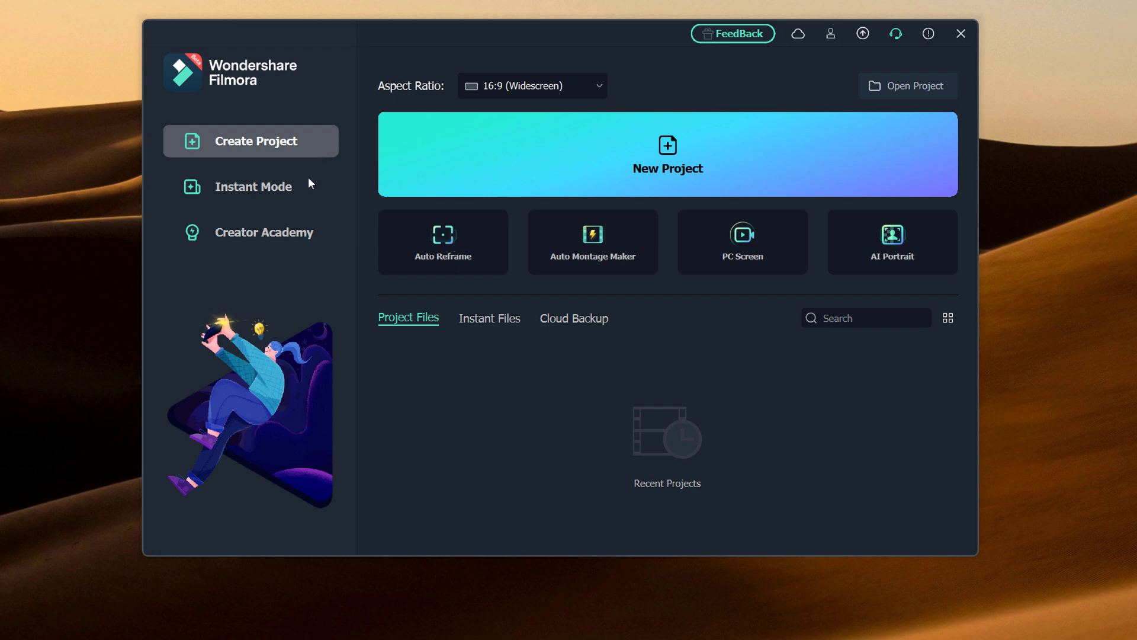
Open Instant Mode and preview the first rows of template tiles
click(252, 187)
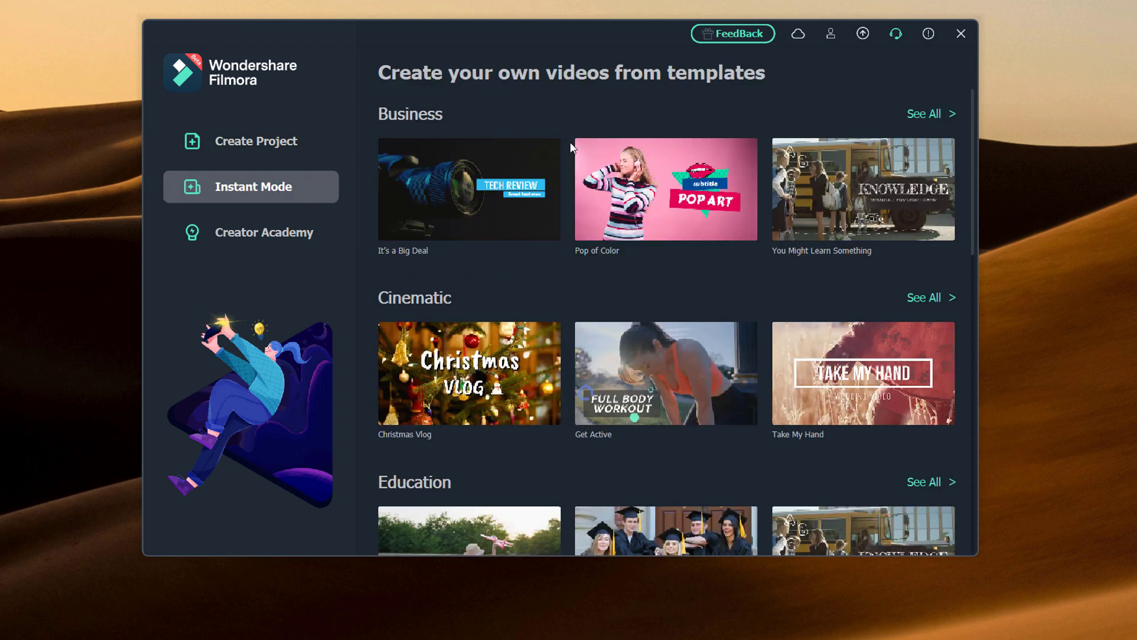
mouse_move(516, 377)
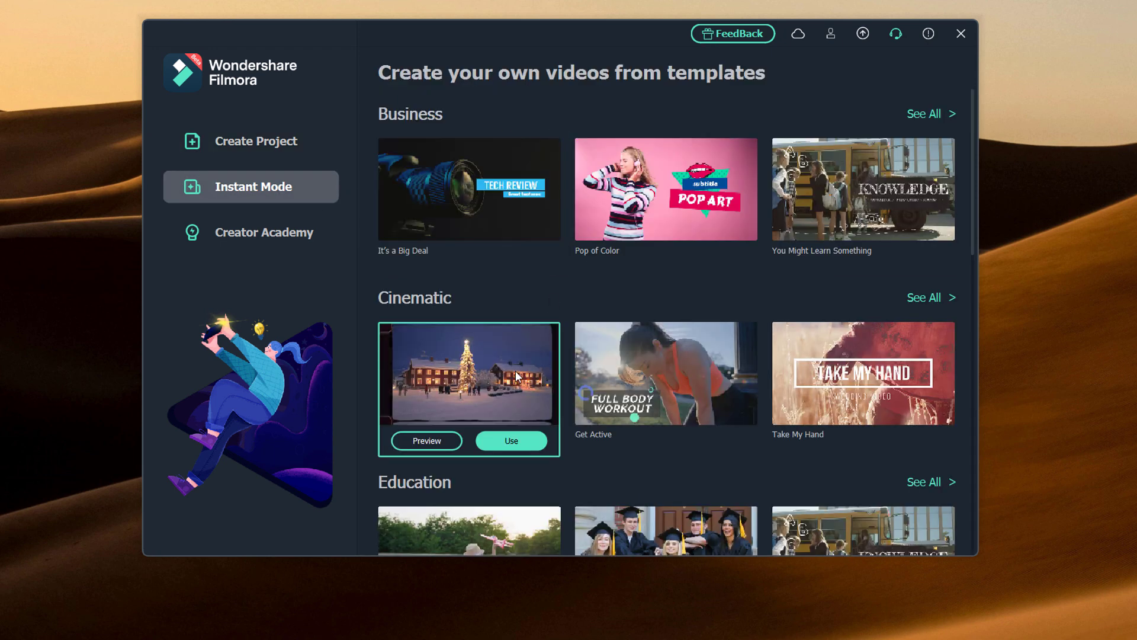
scroll(515, 373, down, 2)
mouse_move(508, 435)
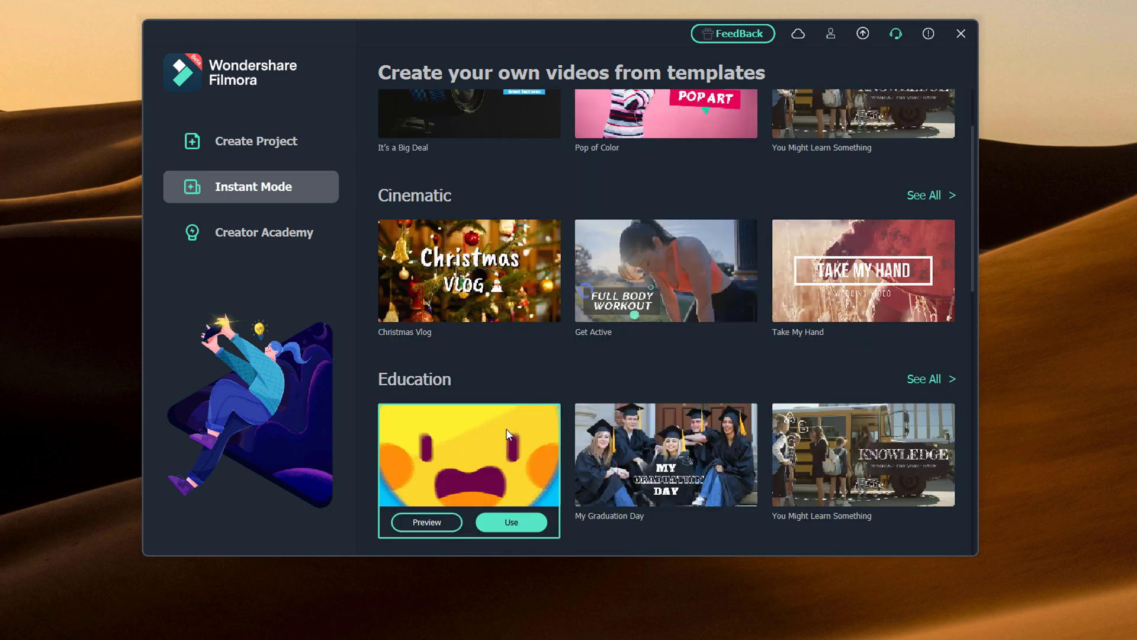
mouse_move(695, 457)
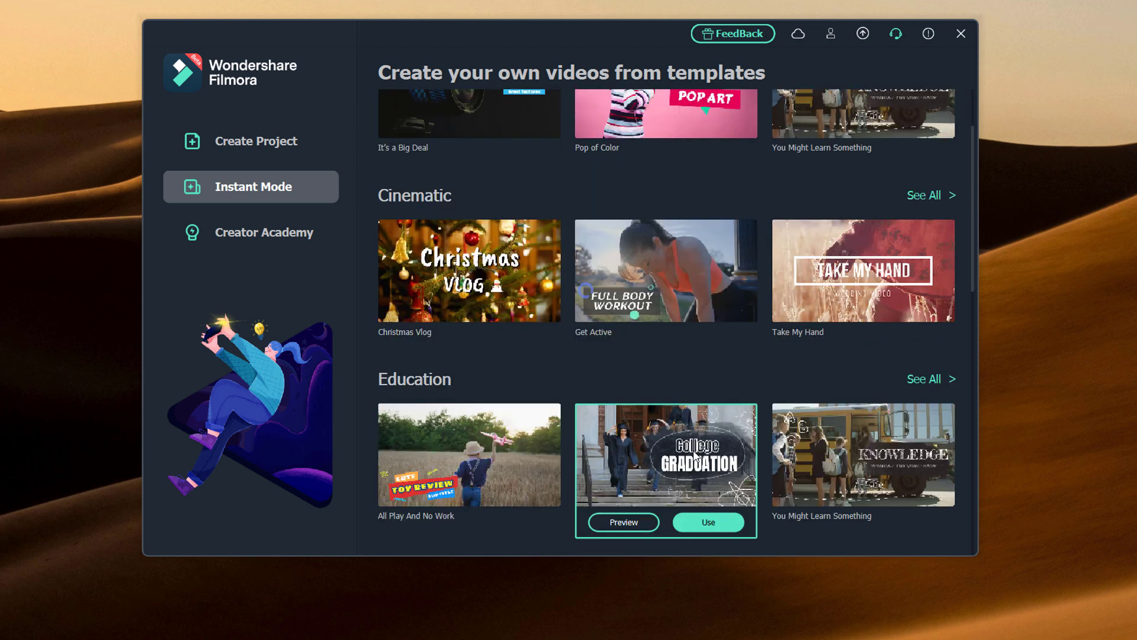
Scroll further down the gallery, previewing templates in the Education and Upbeat rows
scroll(674, 446, down, 5)
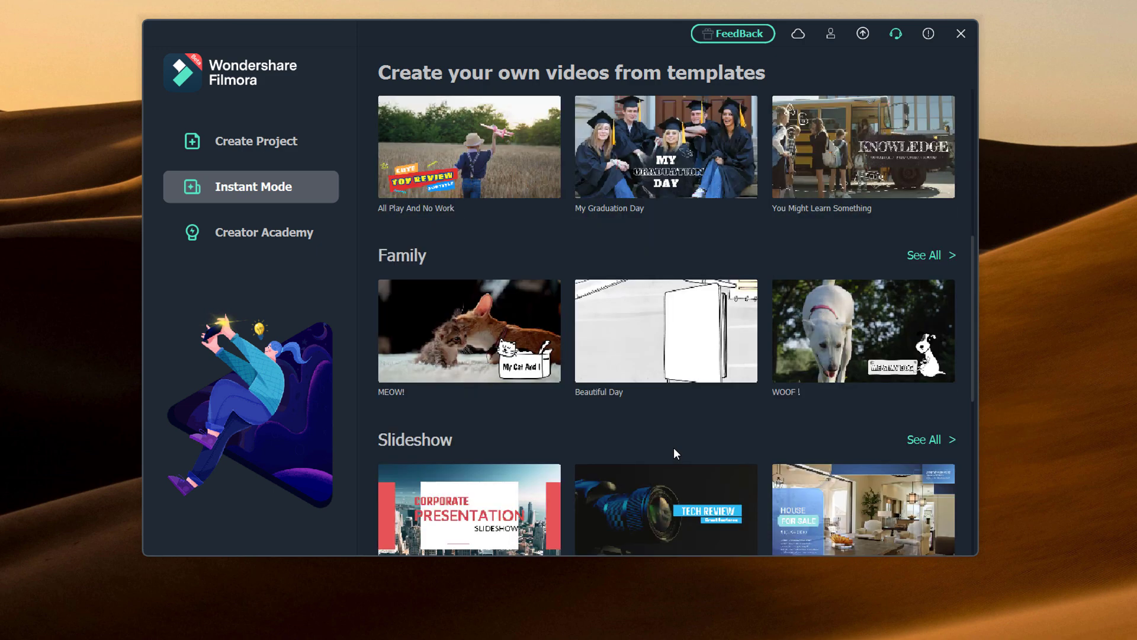
scroll(673, 453, down, 3)
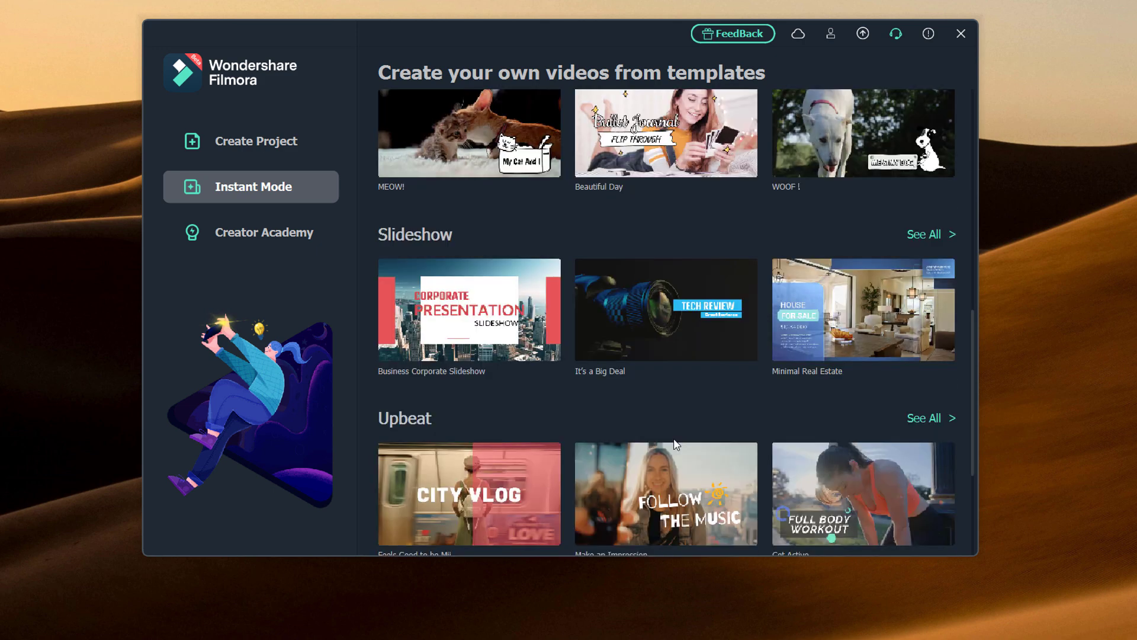
scroll(676, 444, down, 3)
mouse_move(509, 291)
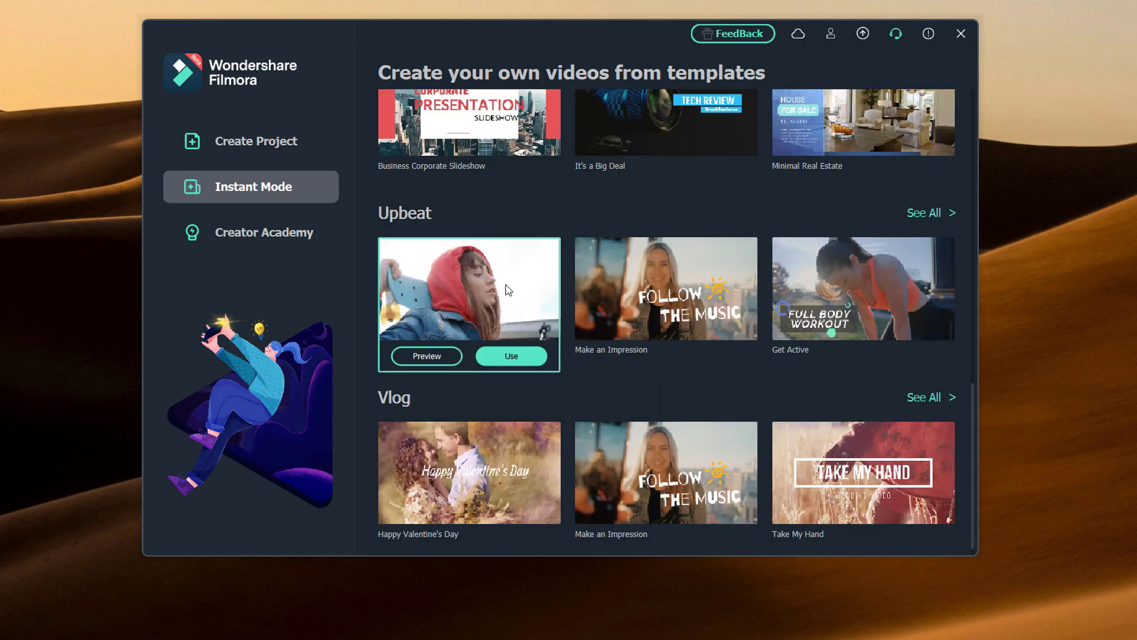
mouse_move(629, 299)
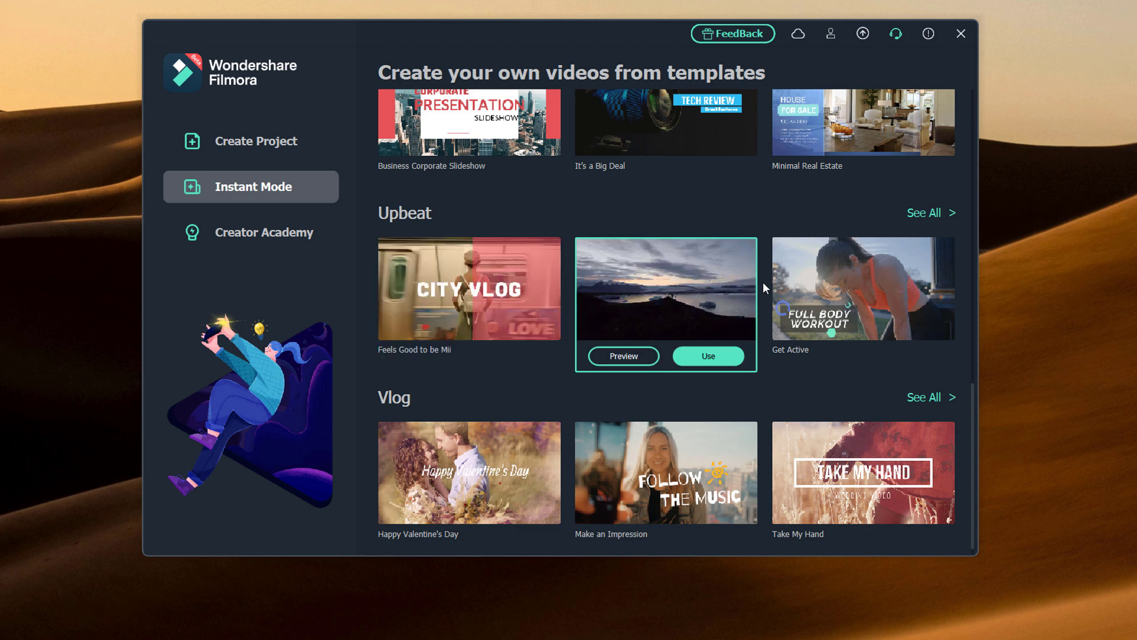
scroll(807, 293, down, 1)
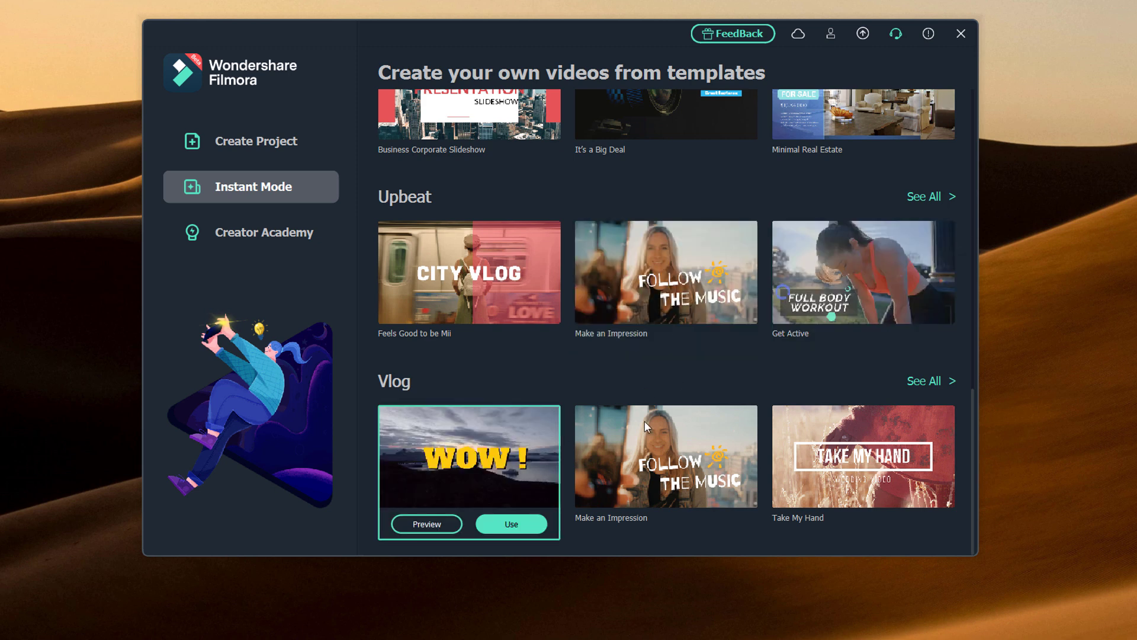
scroll(829, 249, up, 2)
scroll(833, 243, down, 6)
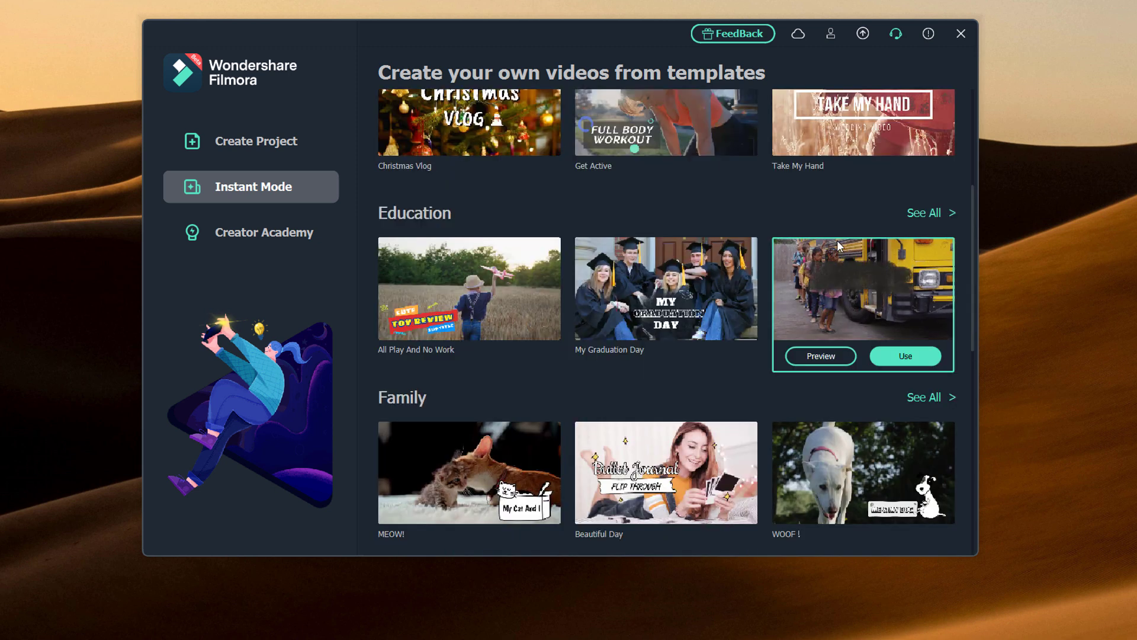
Open the full template library and browse the Business, Birthday, Love and Travel themes
click(933, 216)
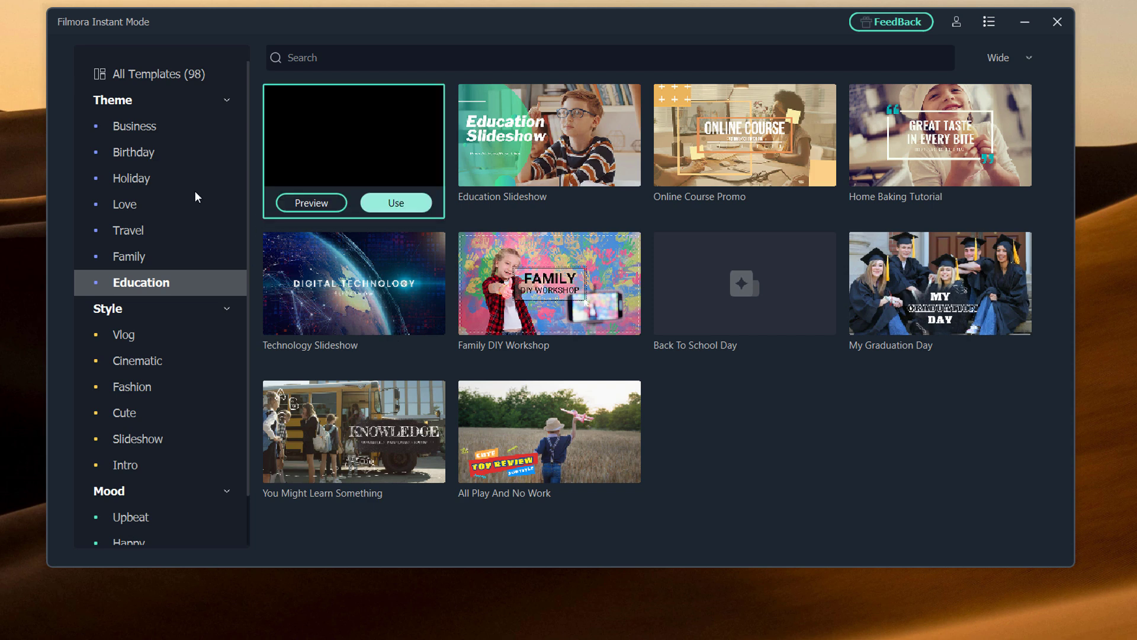
click(195, 128)
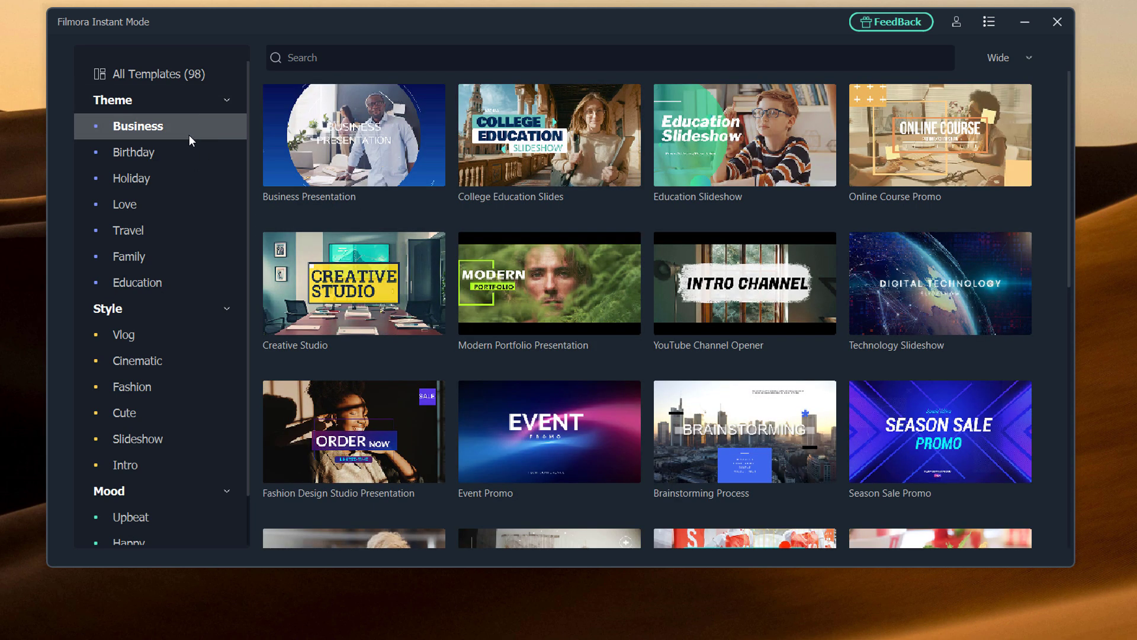
click(187, 148)
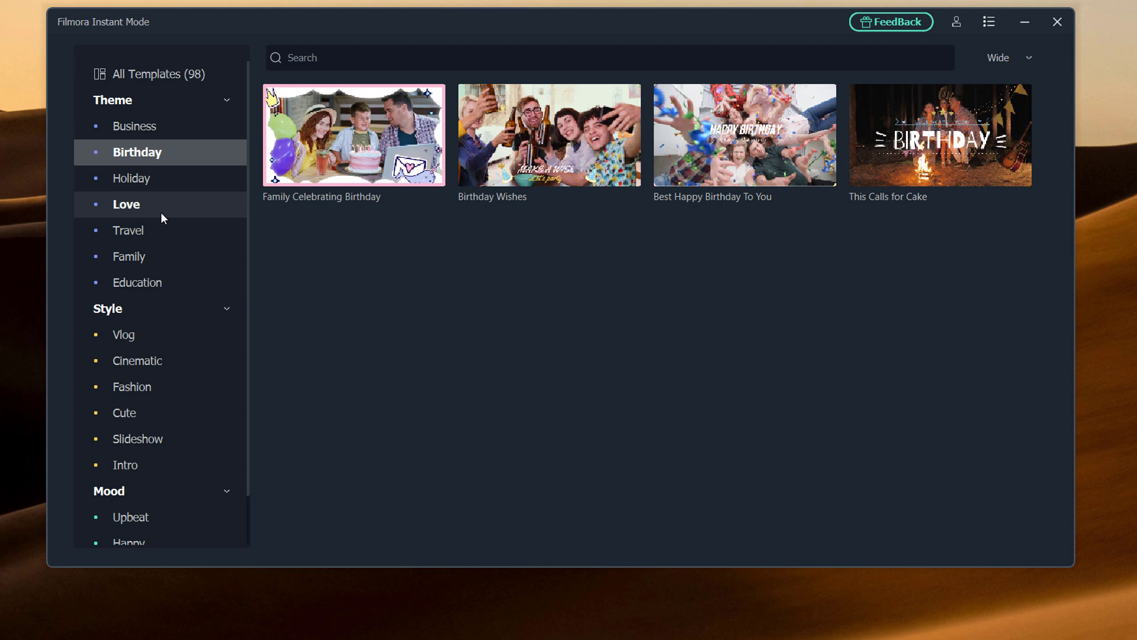
click(162, 213)
click(153, 229)
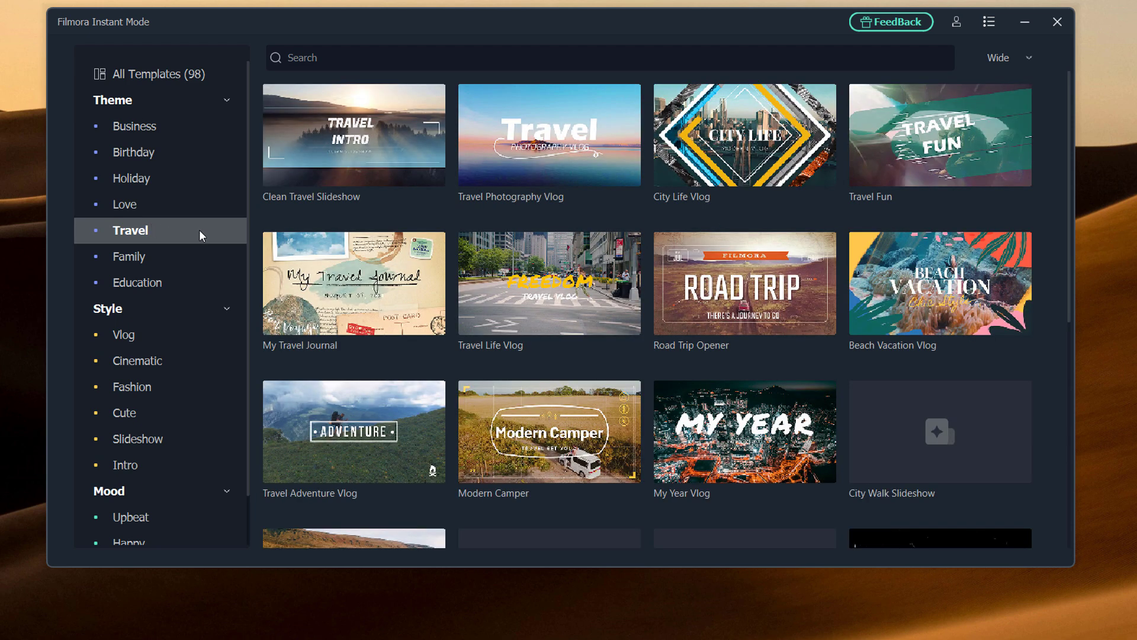
mouse_move(556, 296)
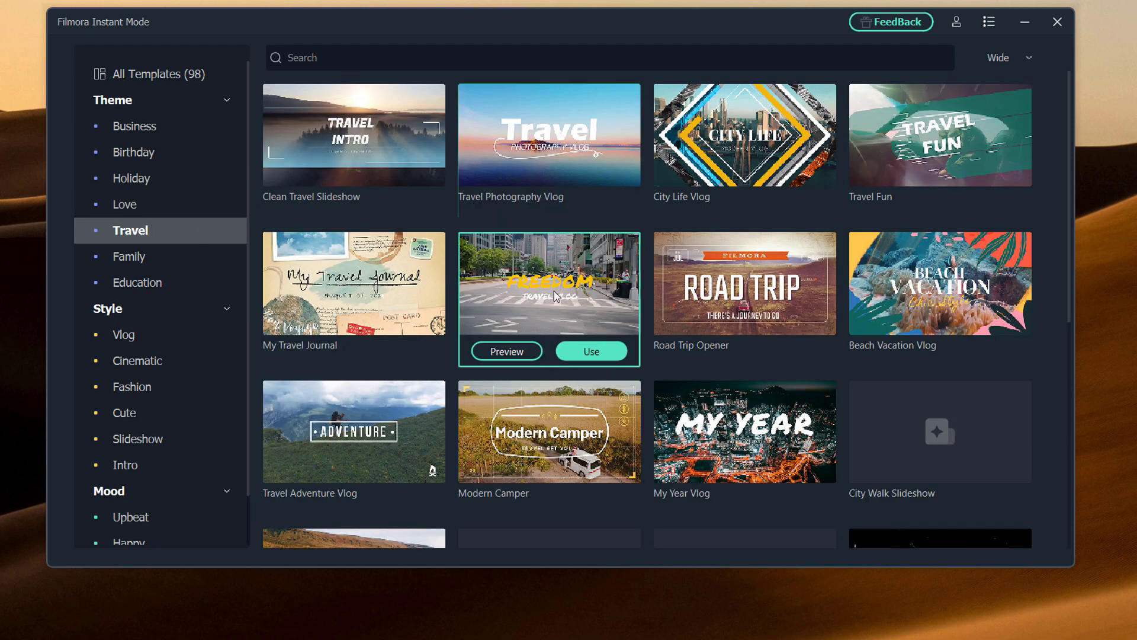
Return to Business templates and preview the YouTube Channel Opener
click(158, 133)
mouse_move(735, 288)
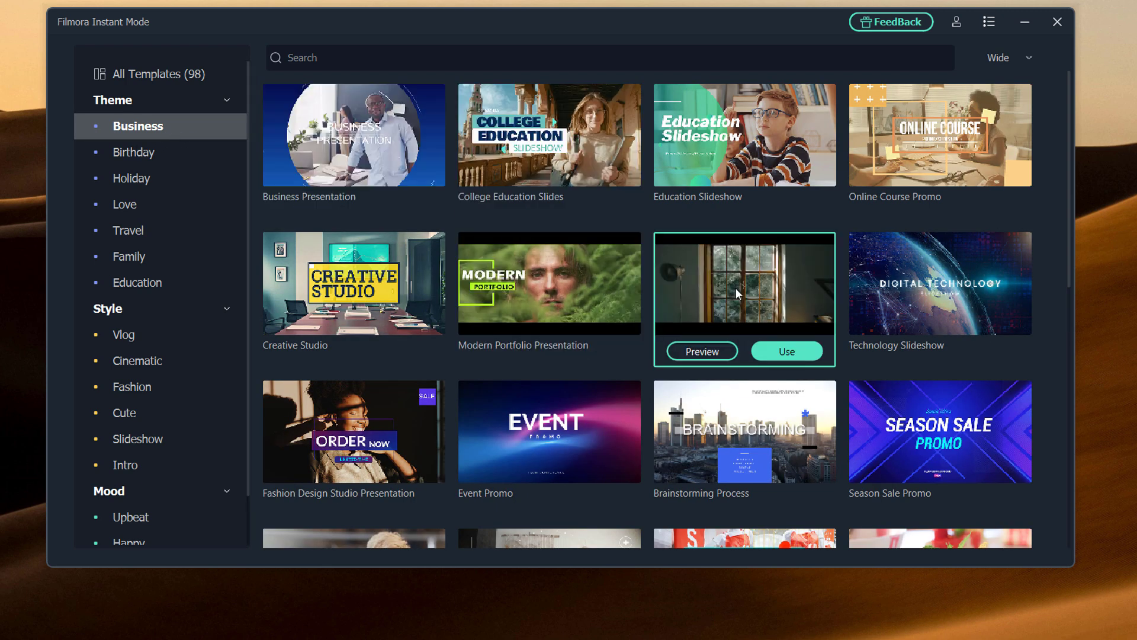
click(720, 351)
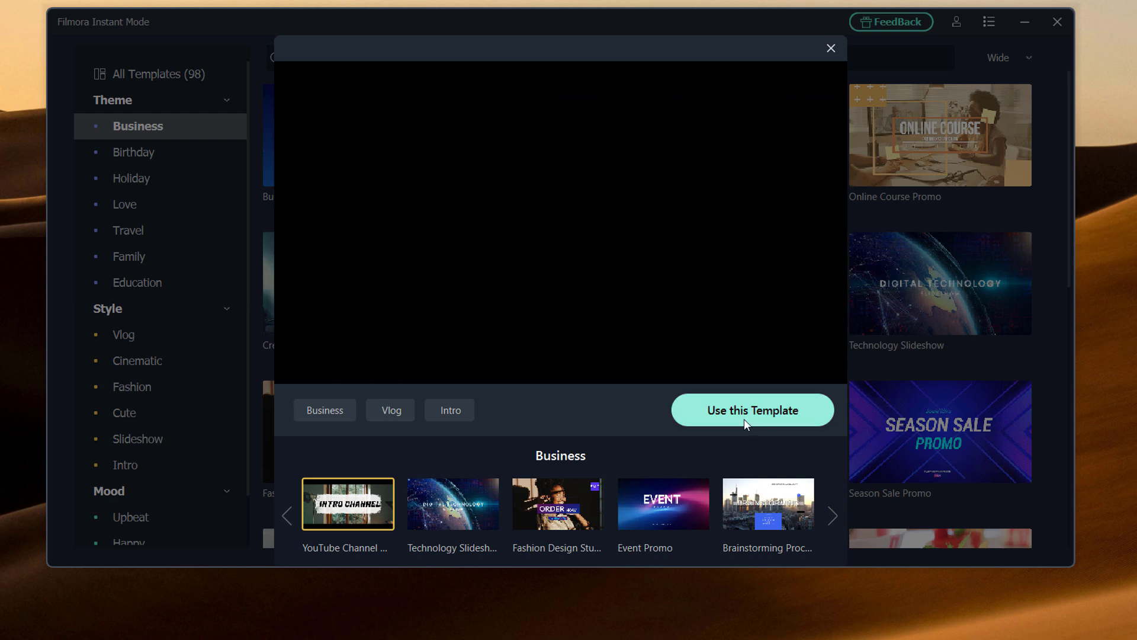
Use the YouTube Channel Opener with Pexels Videos 2768 and Videos 1616168, then auto-create the video
click(744, 418)
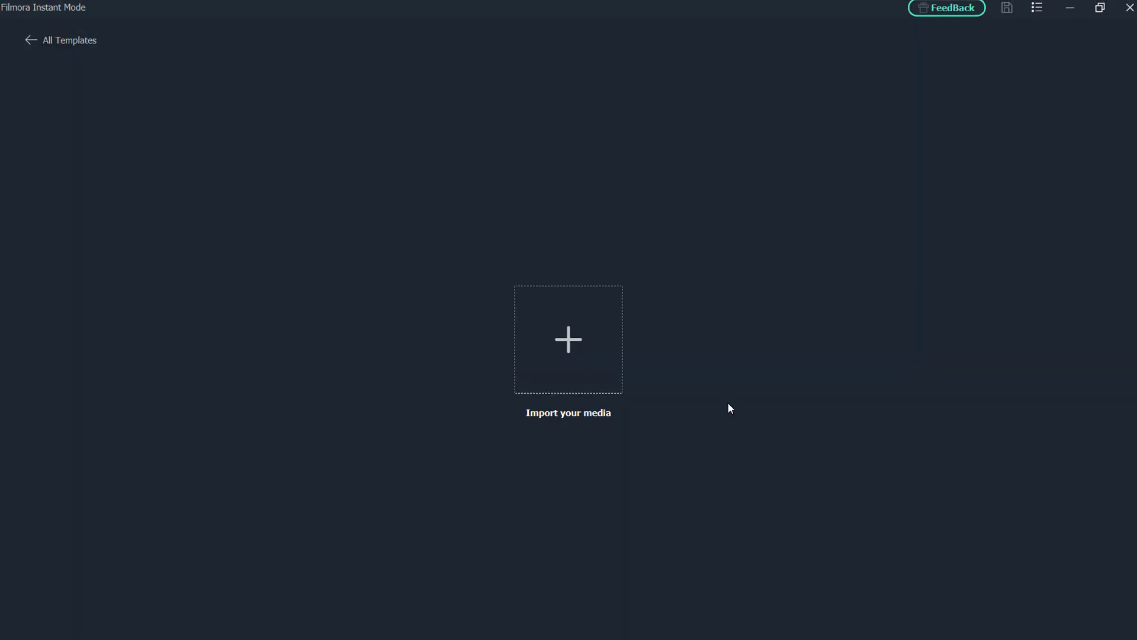
click(604, 336)
drag(364, 206, 272, 141)
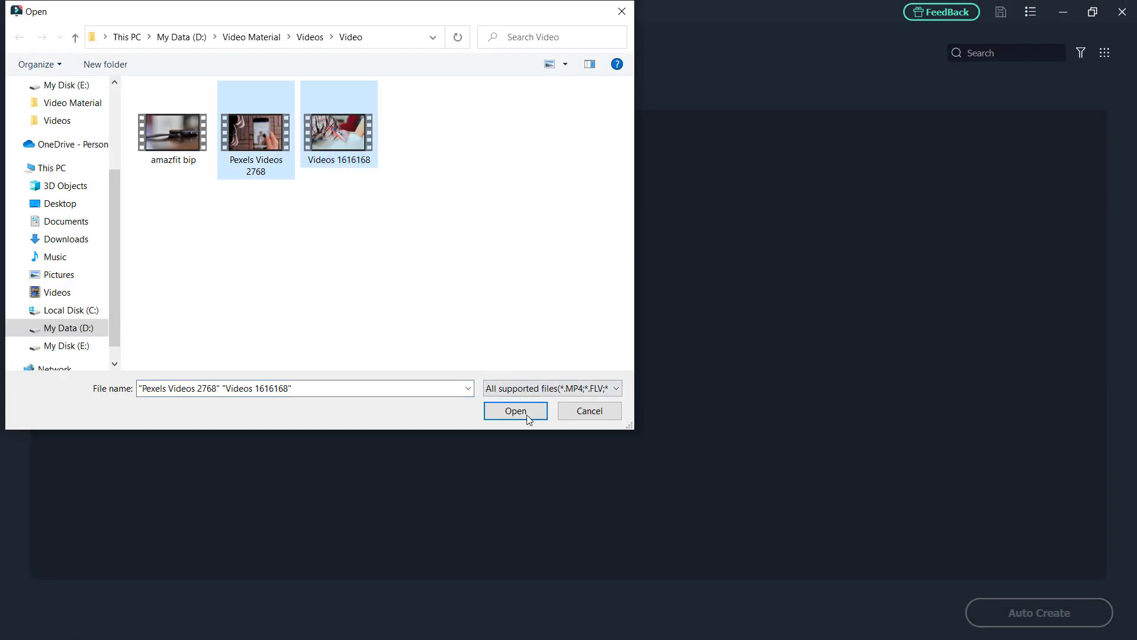
click(516, 411)
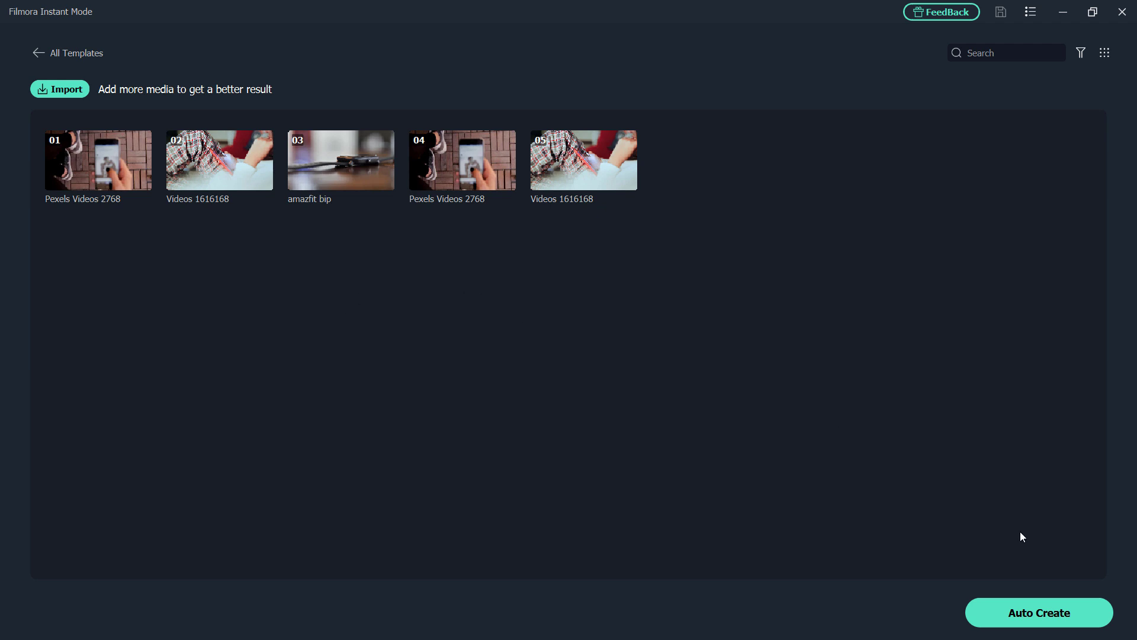
click(1039, 607)
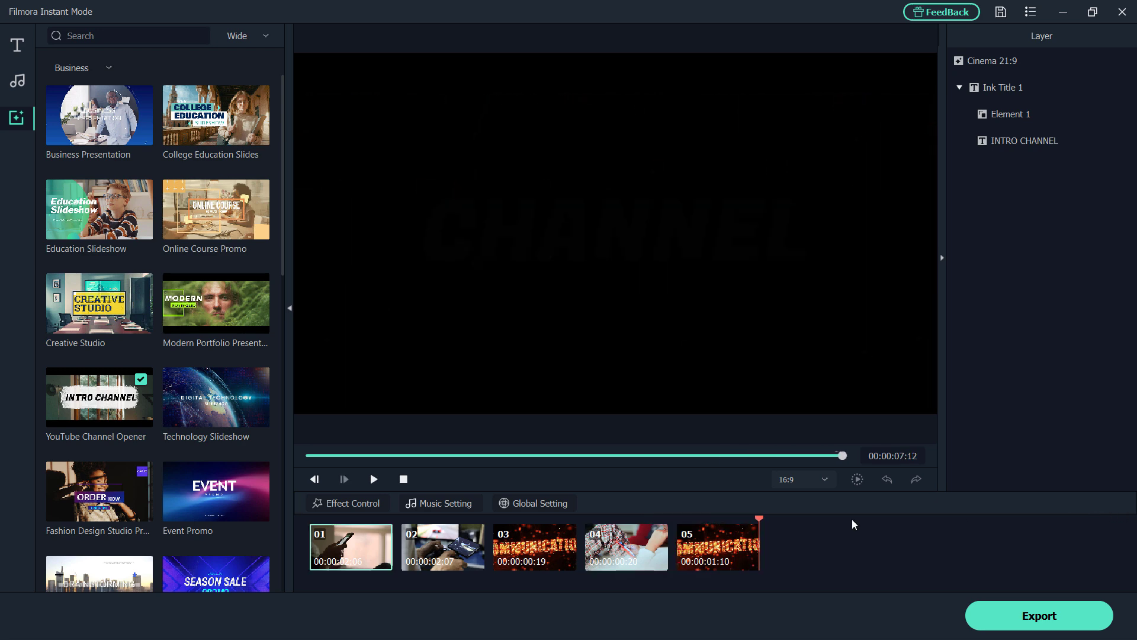
Step through the generated clips 05 back to 01 in the preview
click(698, 548)
click(617, 546)
click(539, 545)
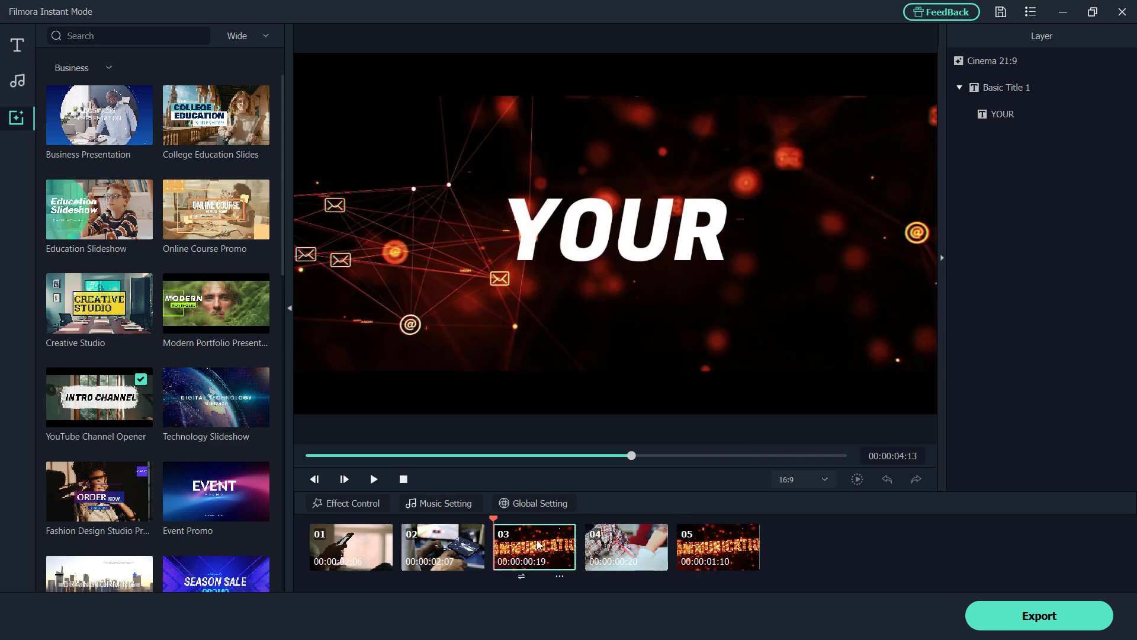
click(434, 548)
click(360, 545)
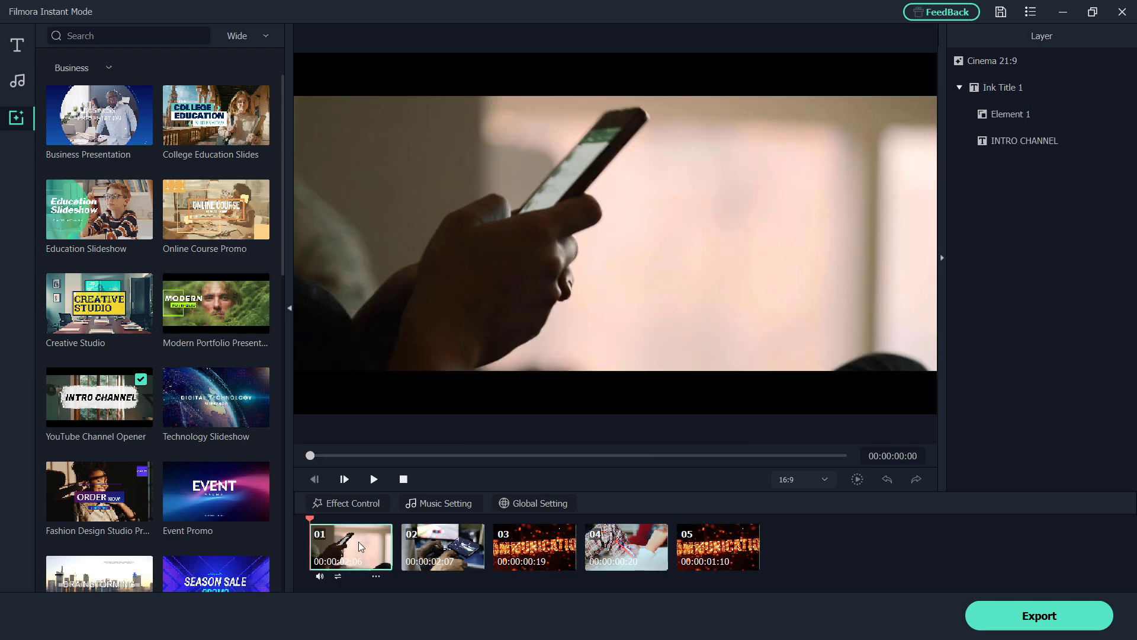
Replace the INTRO CHANNEL title text with the creator's name and play the opener
click(1046, 142)
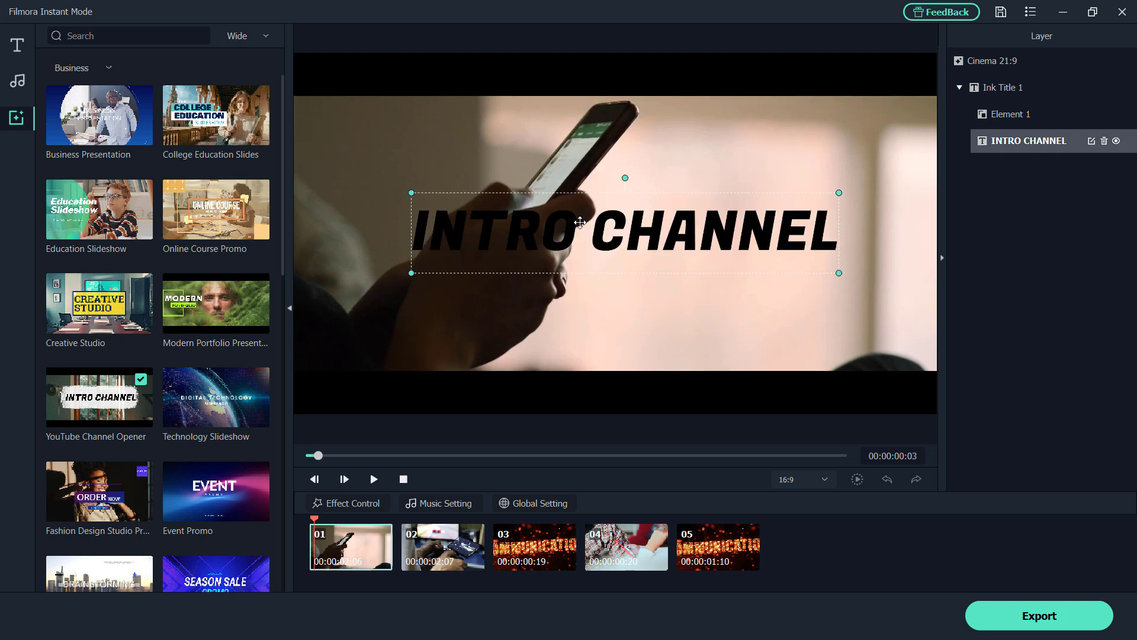
double_click(581, 222)
triple_click(994, 83)
text(Fa)
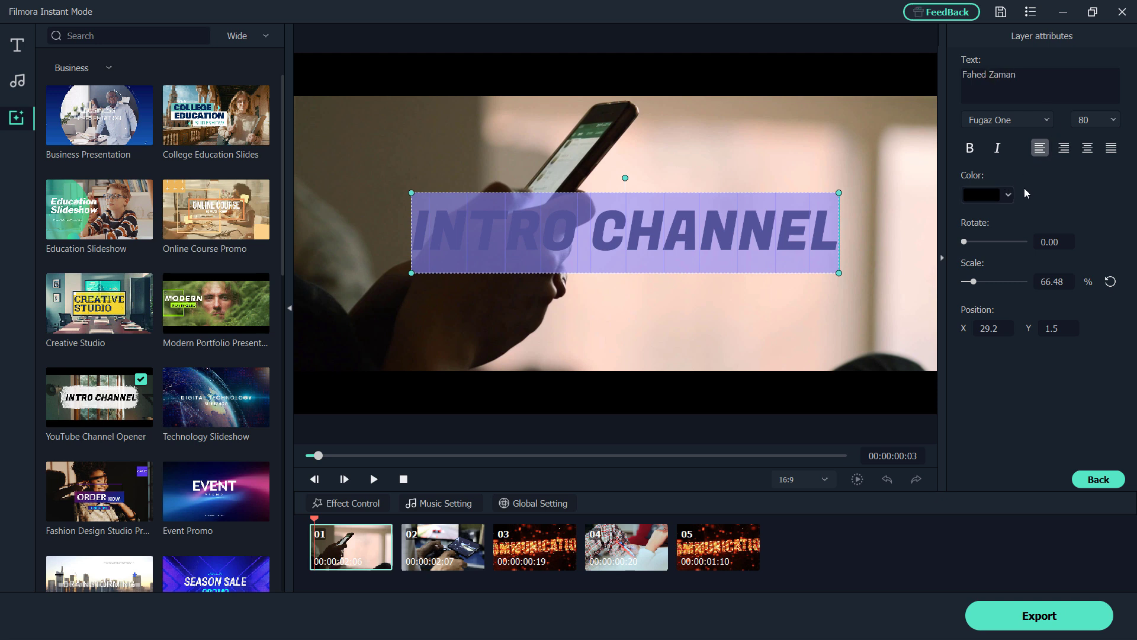
text(hed Zaman)
key(Tab)
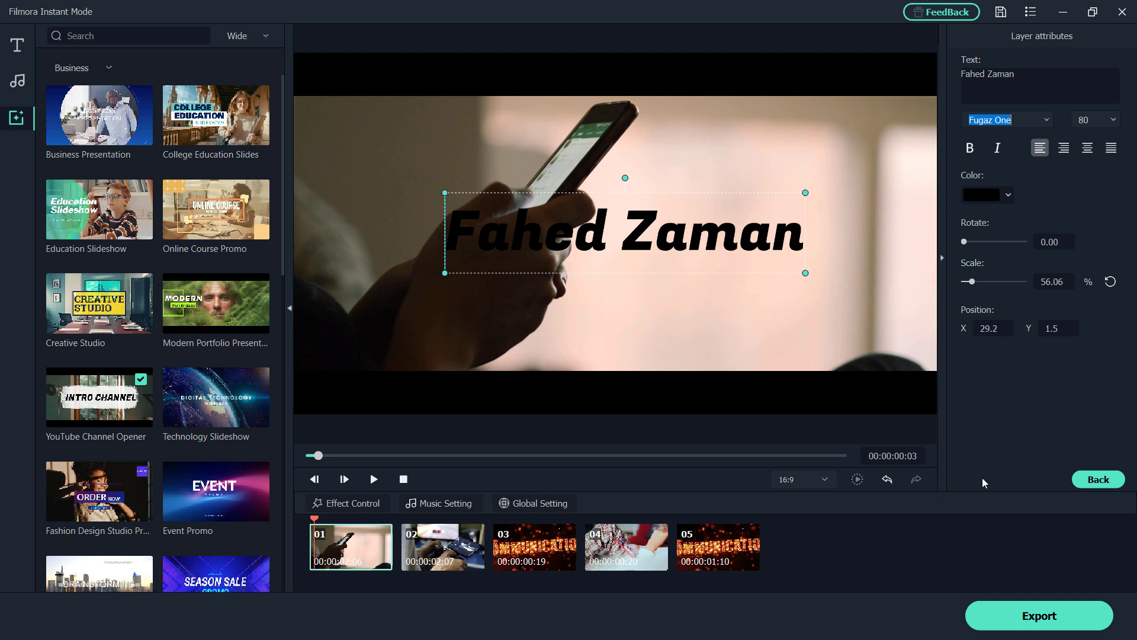
click(373, 479)
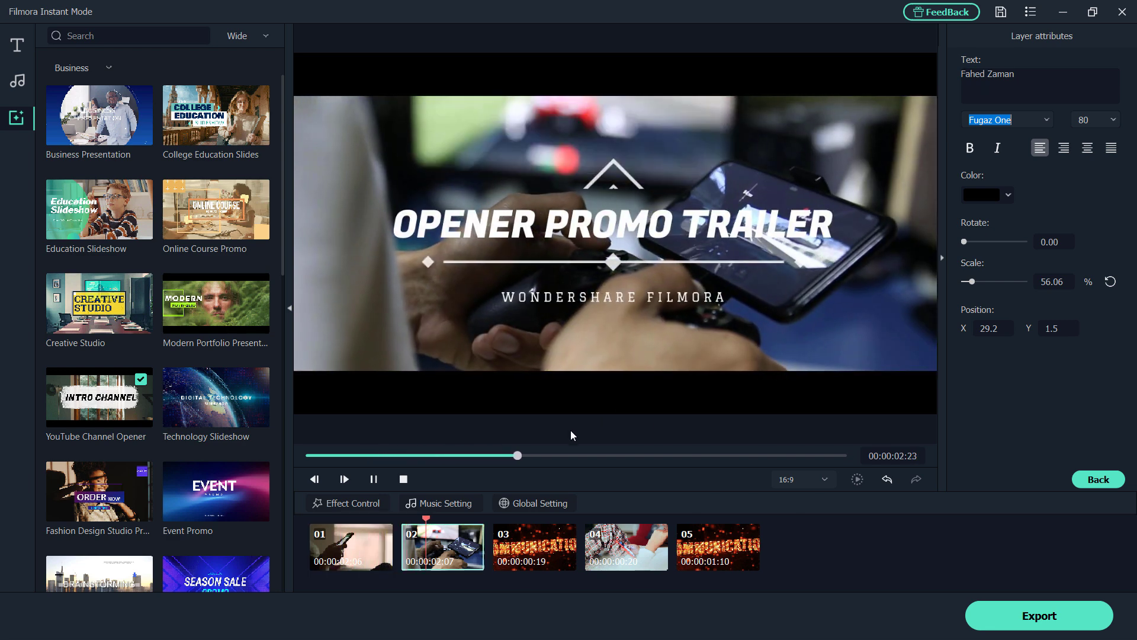
Stop playback and export the project locally as My Video in MP4 format
click(374, 479)
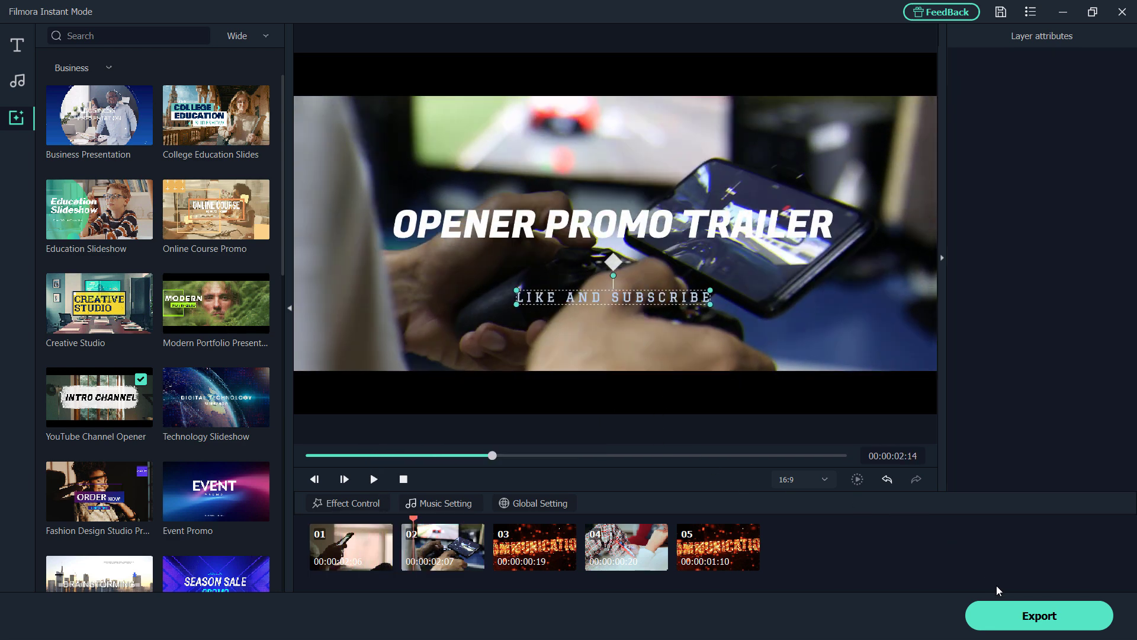
click(1015, 617)
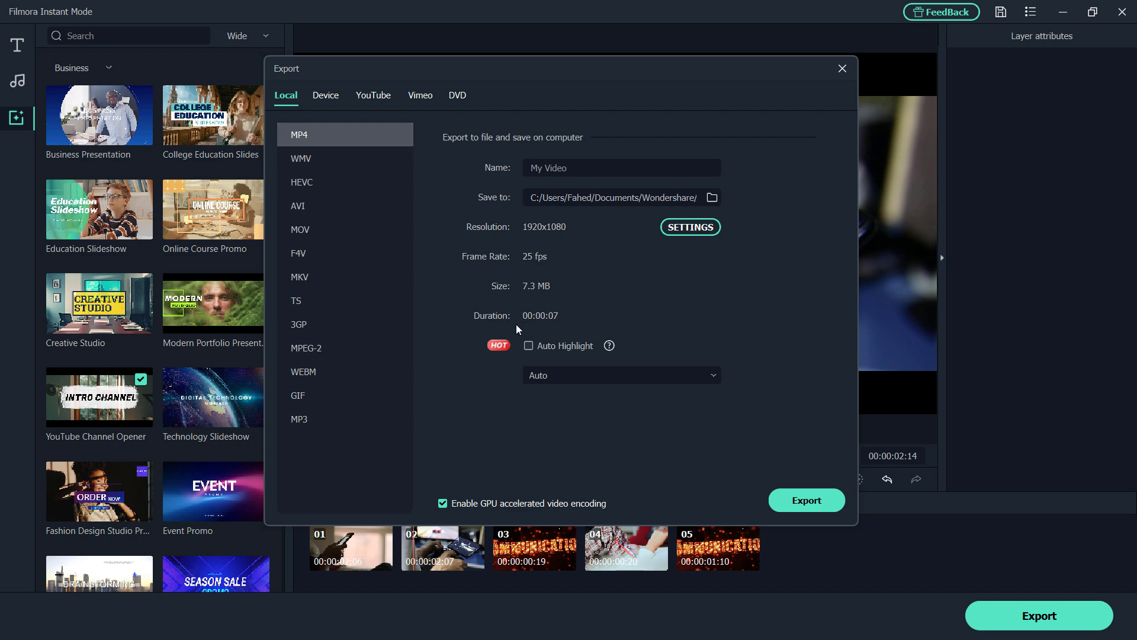
click(807, 502)
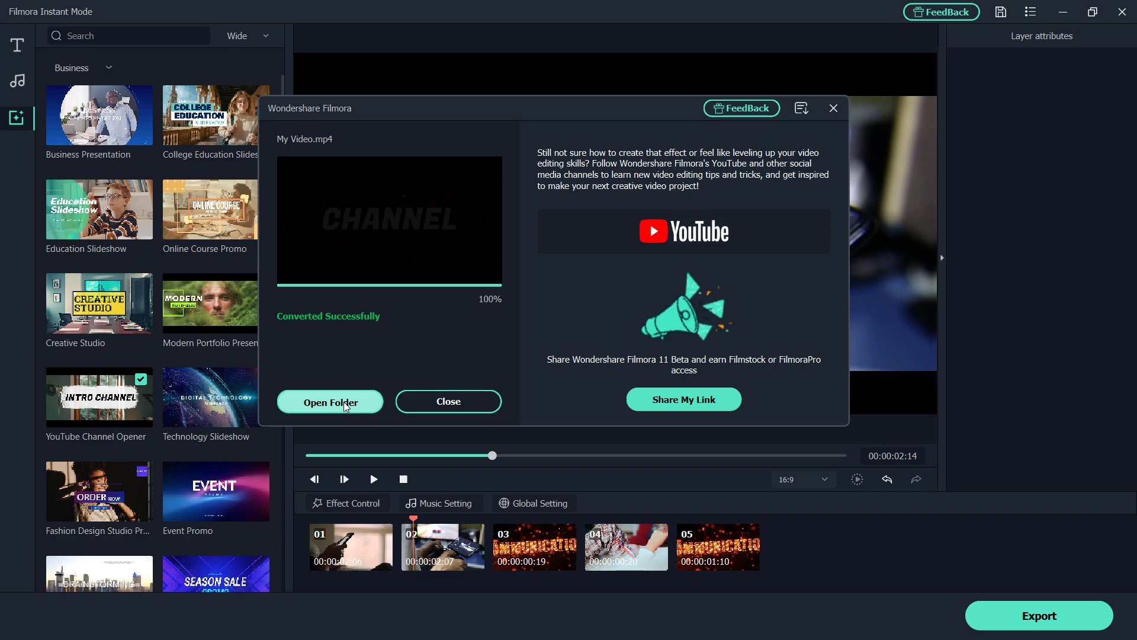
Open the Output folder, play My Video, then pause and close the Media Player
click(345, 403)
double_click(182, 163)
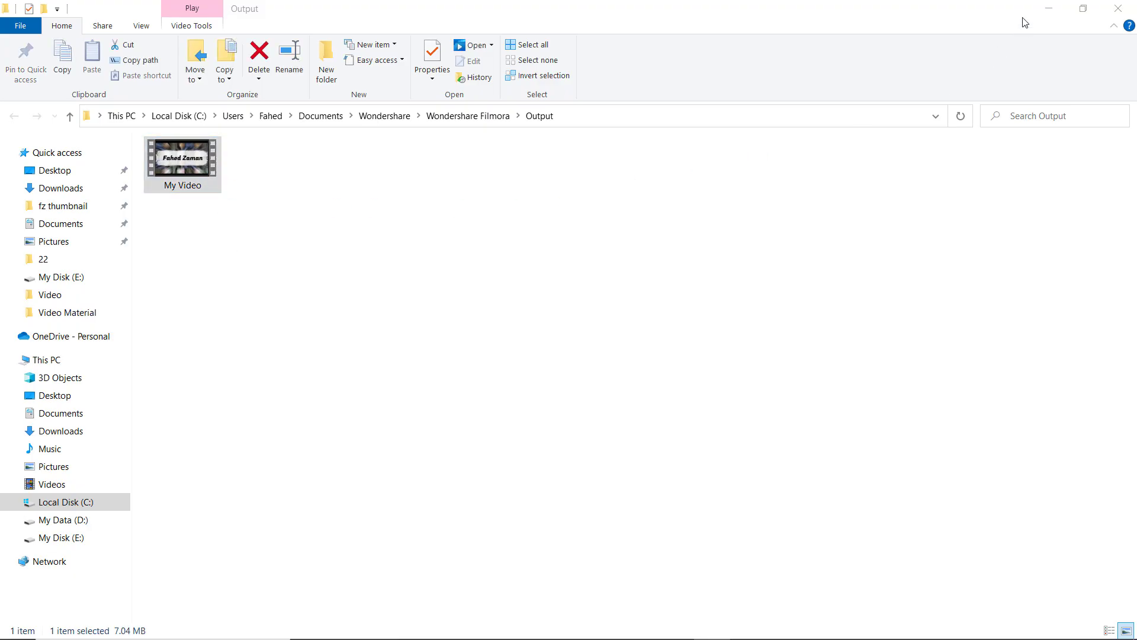
click(1049, 9)
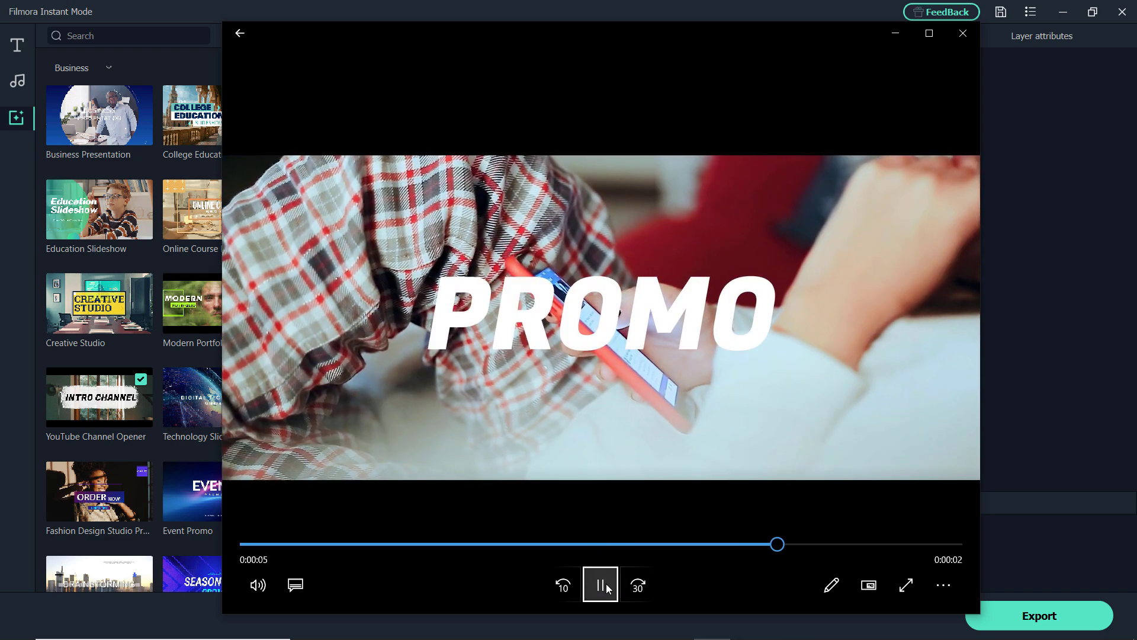
click(607, 588)
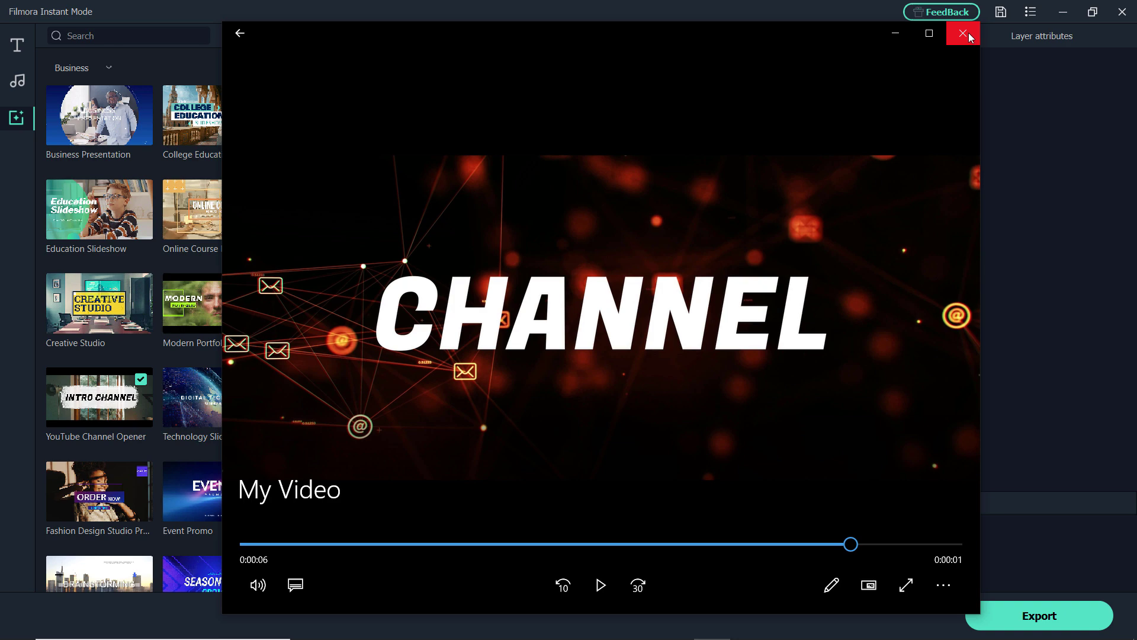
click(964, 34)
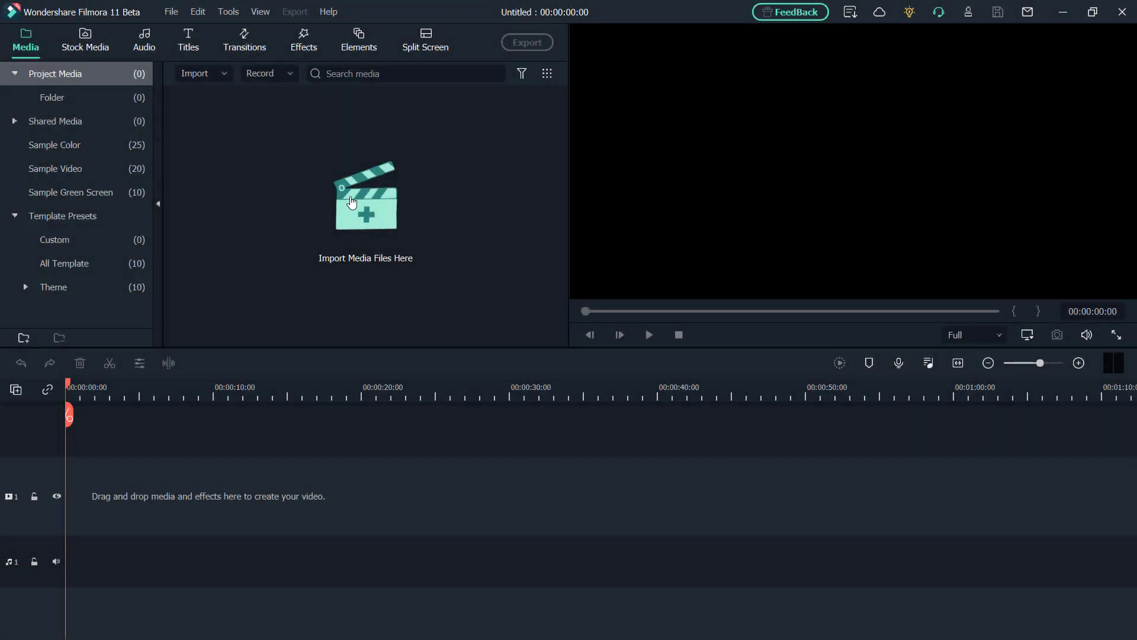
click(77, 44)
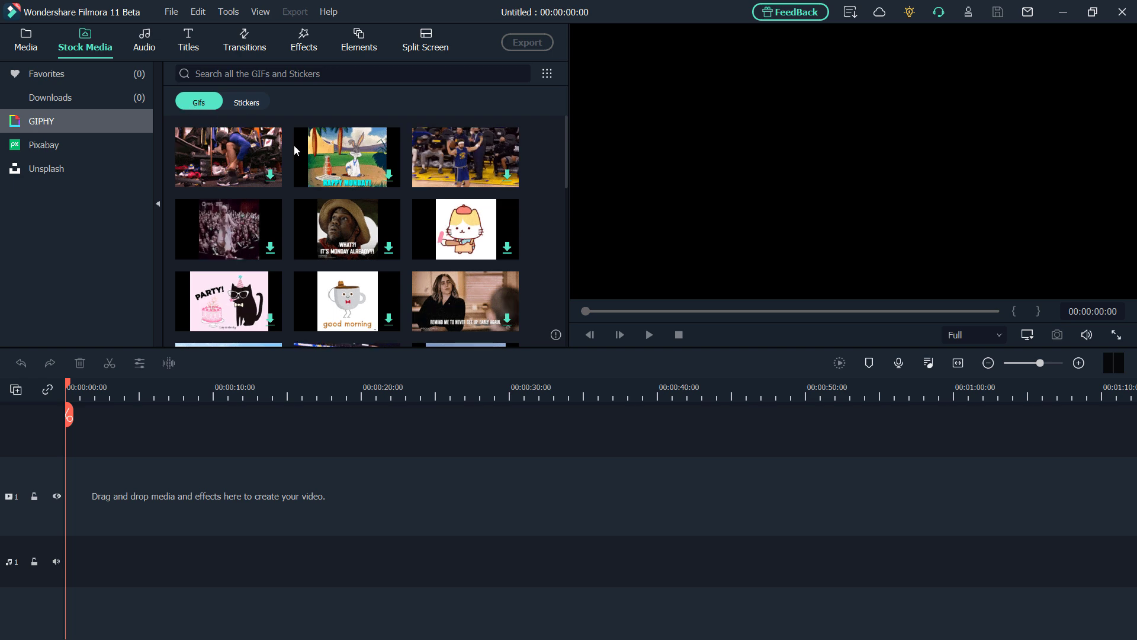
scroll(293, 146, down, 6)
scroll(289, 148, up, 3)
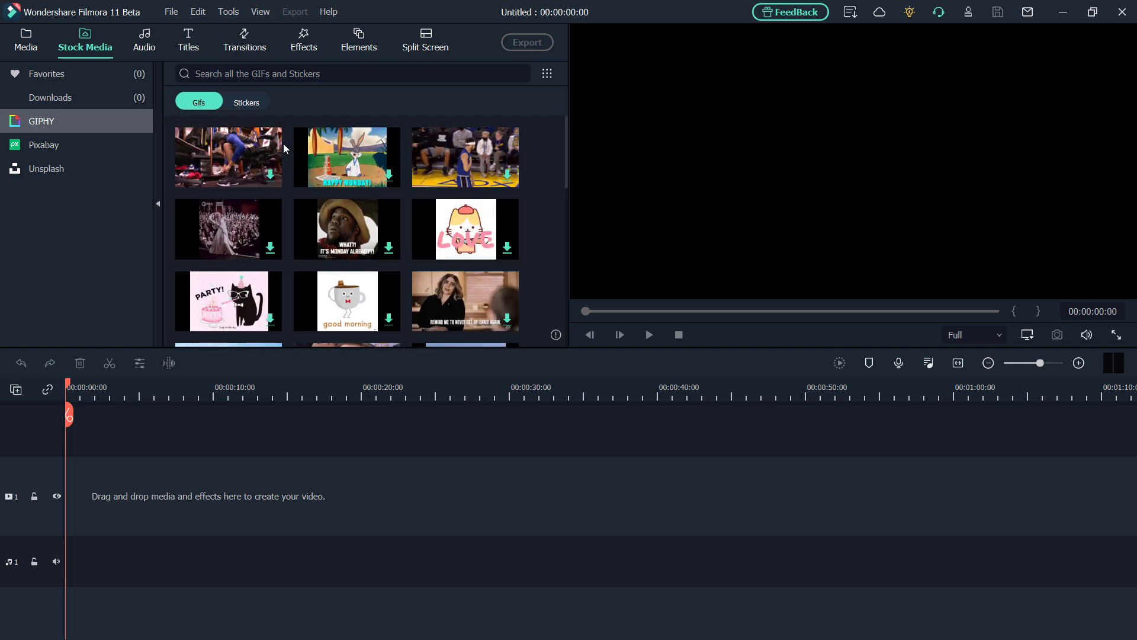
click(247, 104)
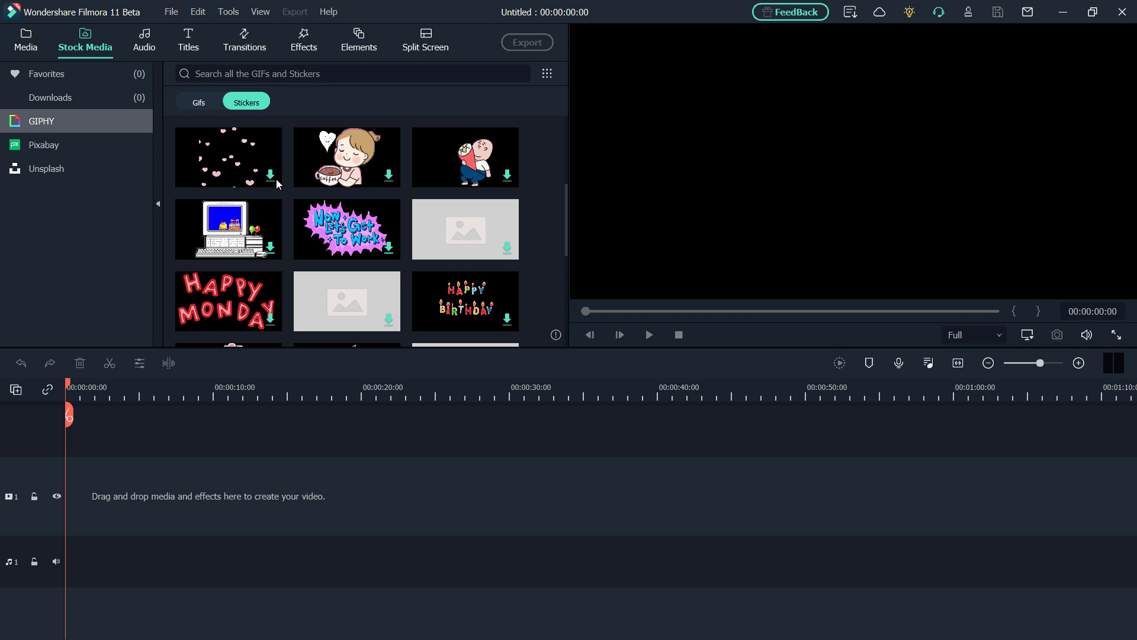
click(102, 145)
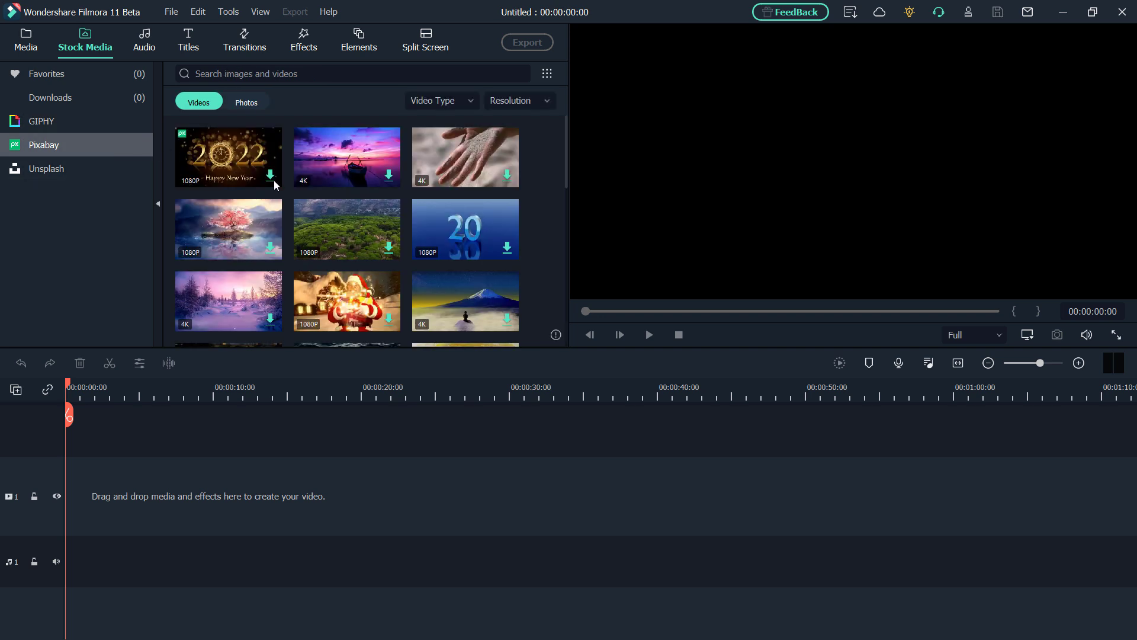
scroll(355, 224, down, 3)
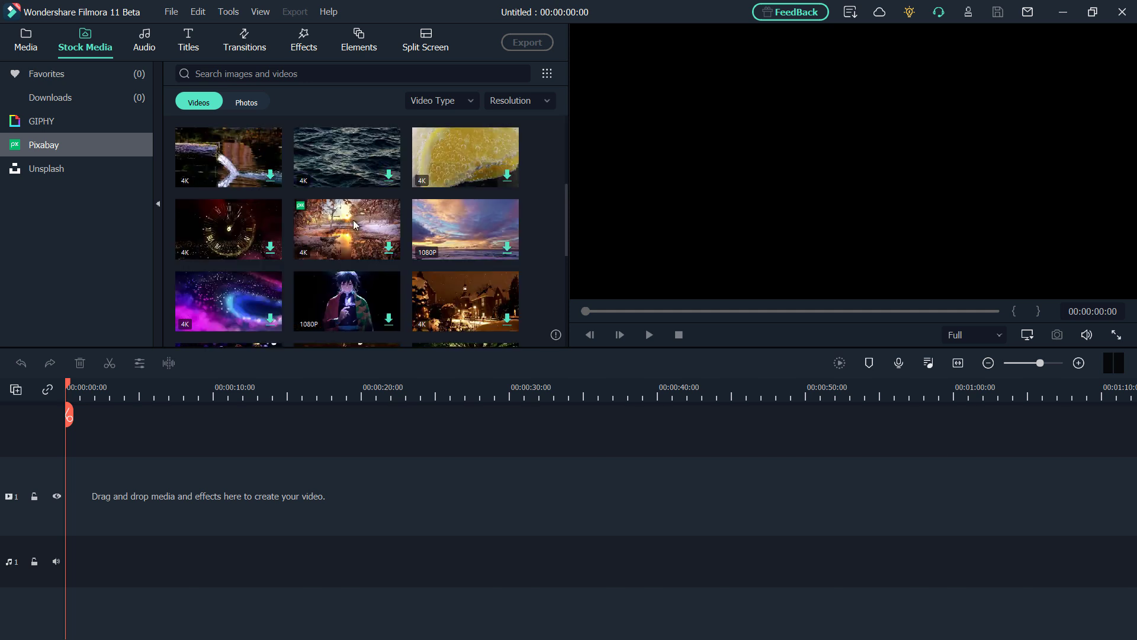
click(248, 106)
scroll(340, 161, down, 3)
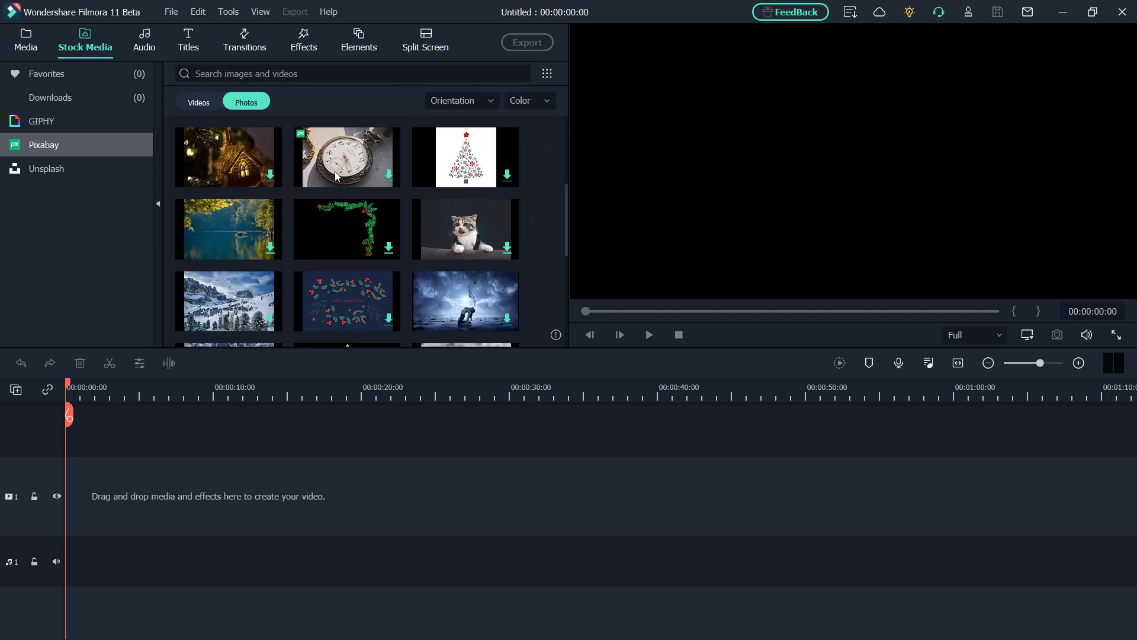
scroll(337, 175, down, 3)
click(110, 167)
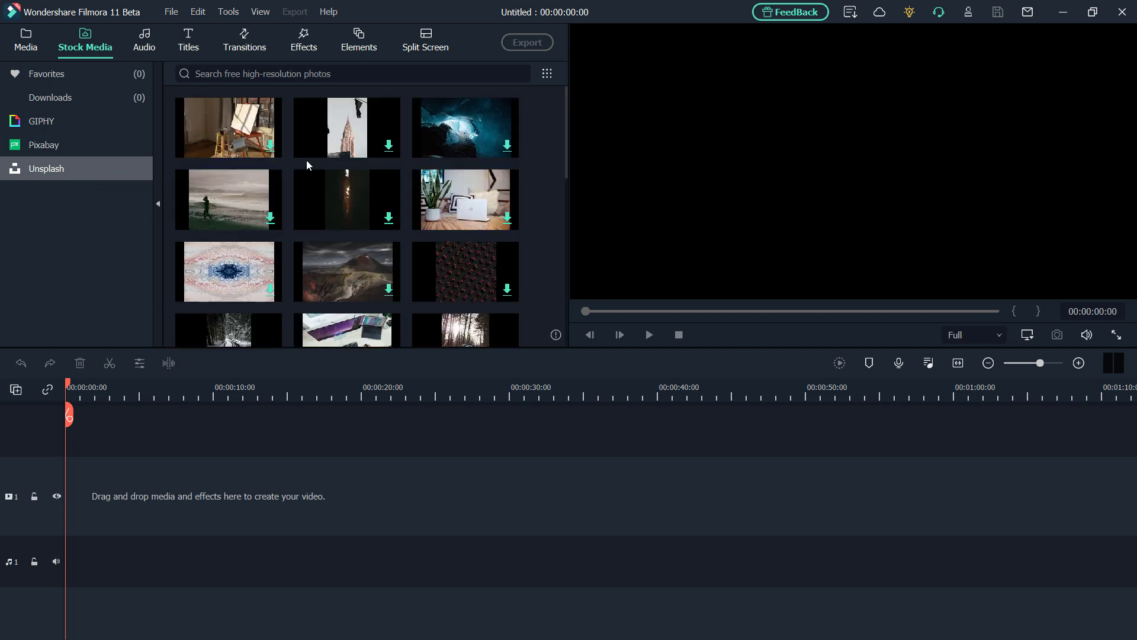
scroll(306, 160, down, 3)
scroll(306, 160, down, 3)
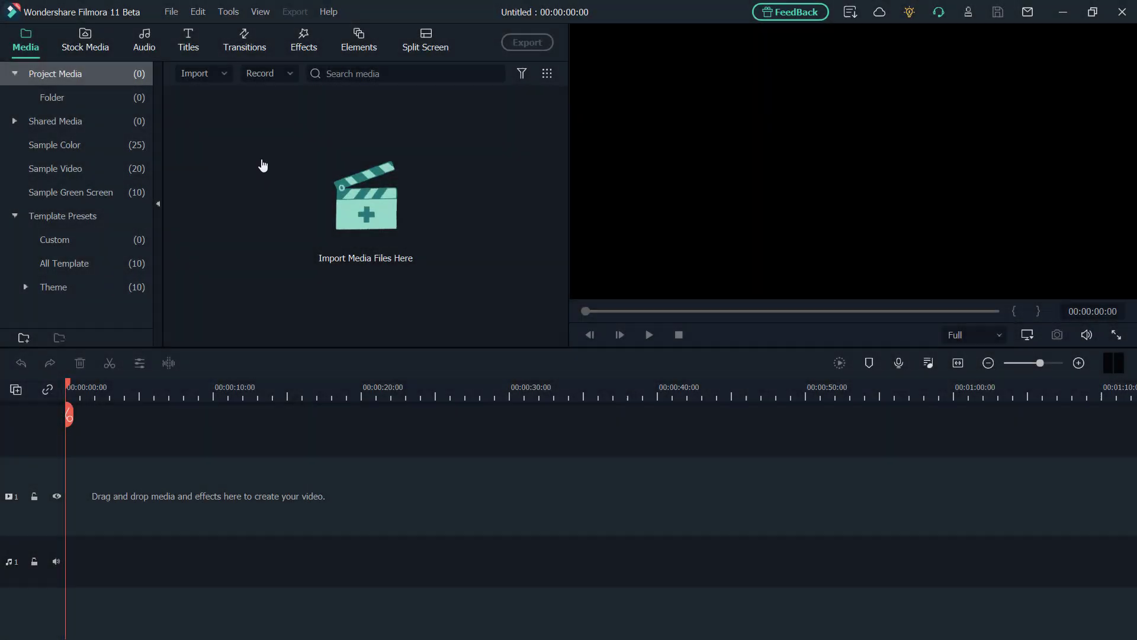
Check the InClowdz Drive cloud panel, which shows no uploaded files, and close it
click(880, 14)
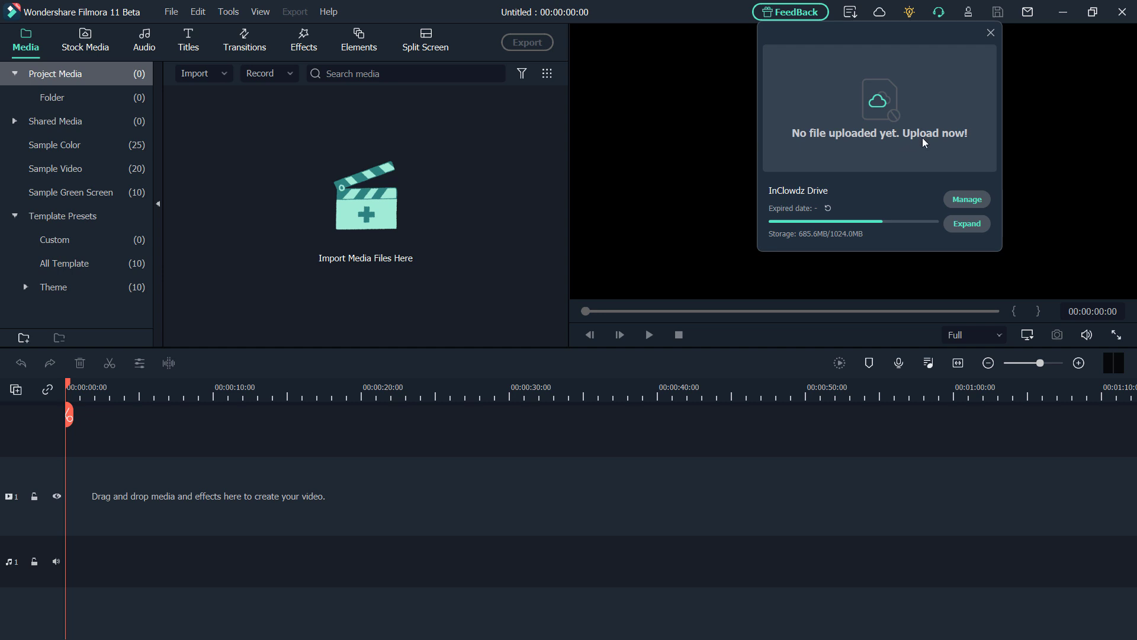
click(991, 33)
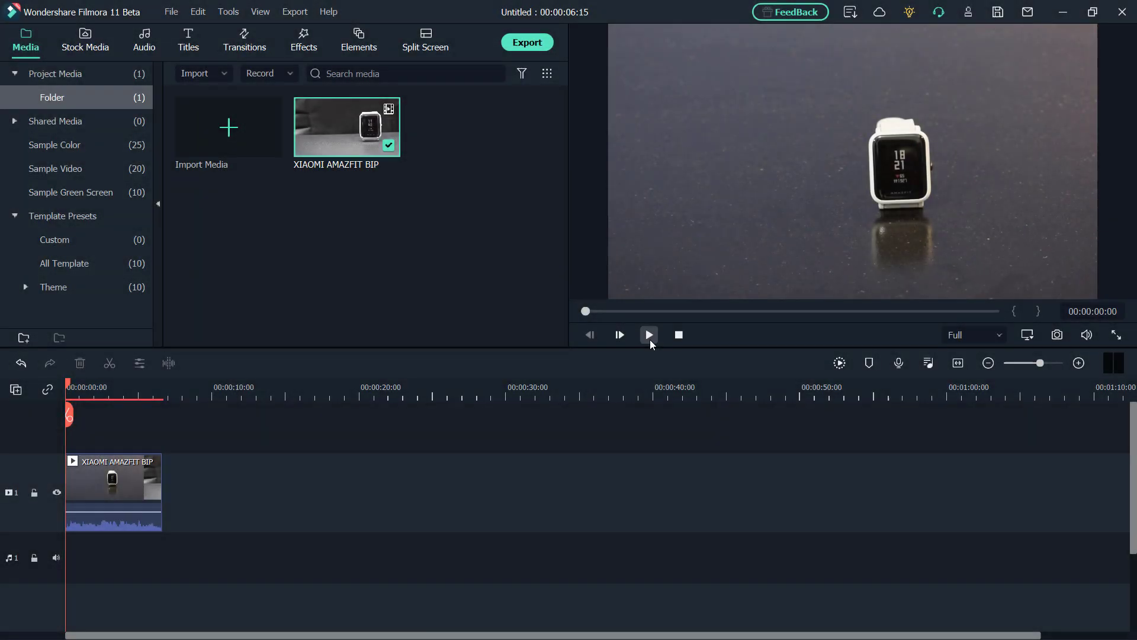
Play the watch clip, return the playhead to its start and select it on the timeline
click(649, 340)
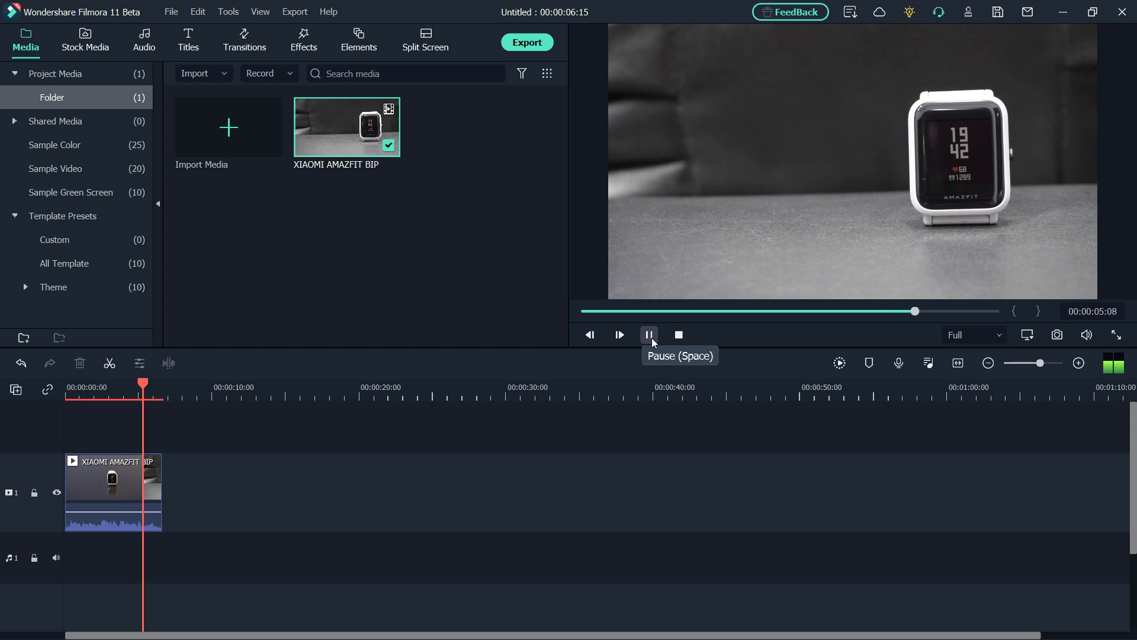
click(649, 335)
drag(149, 388, 66, 391)
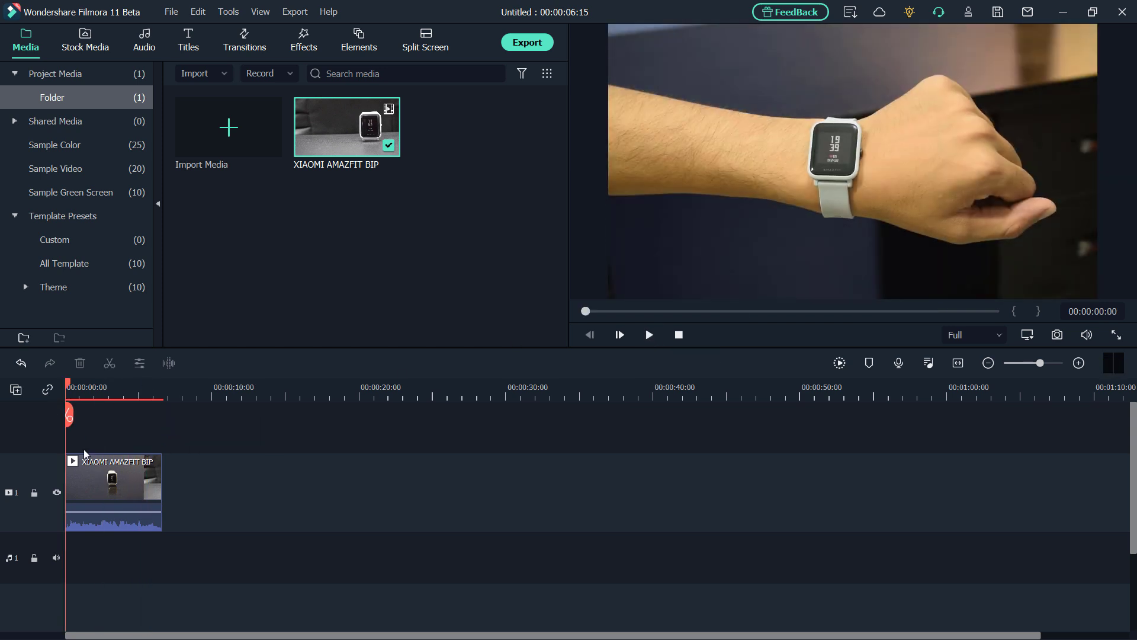
click(113, 474)
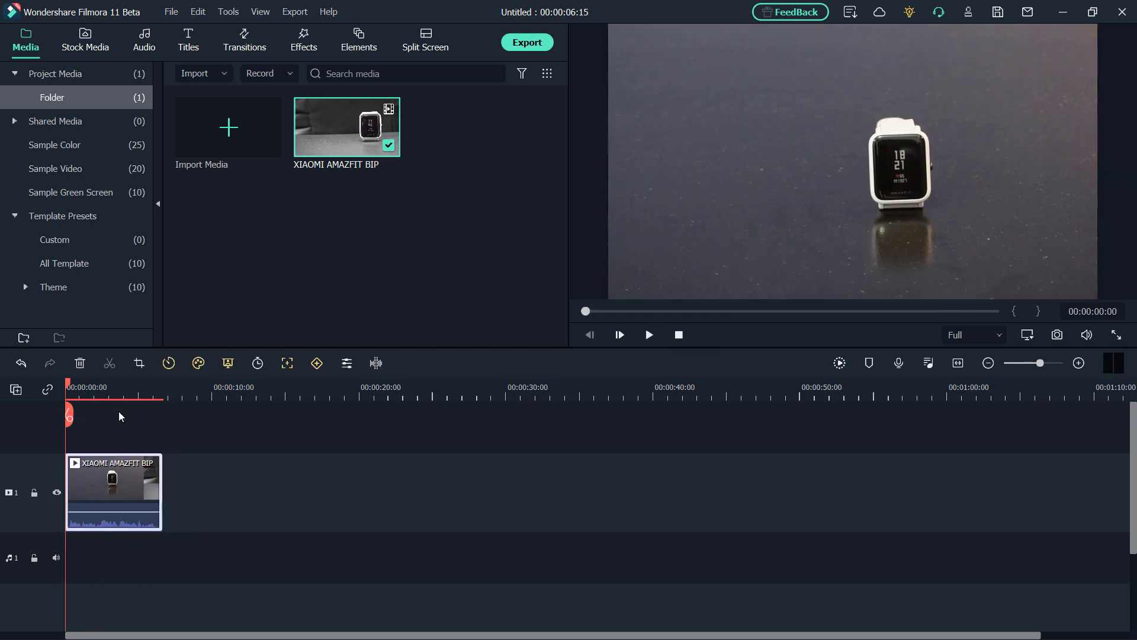
Try the Bullet time and Jumper speed ramp presets on the clip, previewing each
click(173, 363)
click(186, 406)
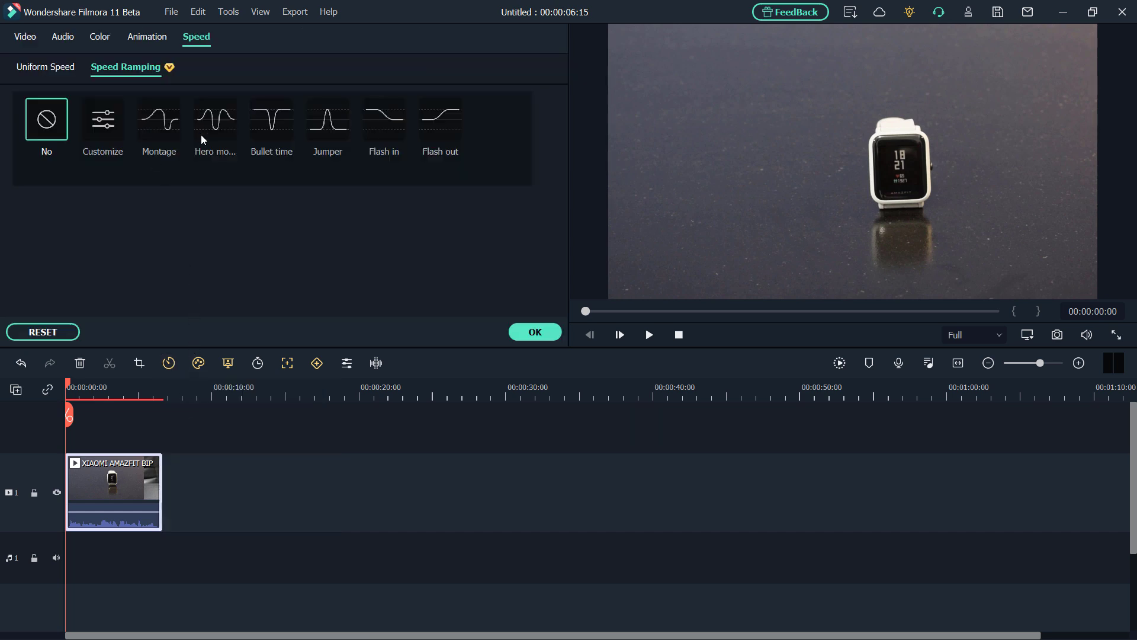
click(270, 130)
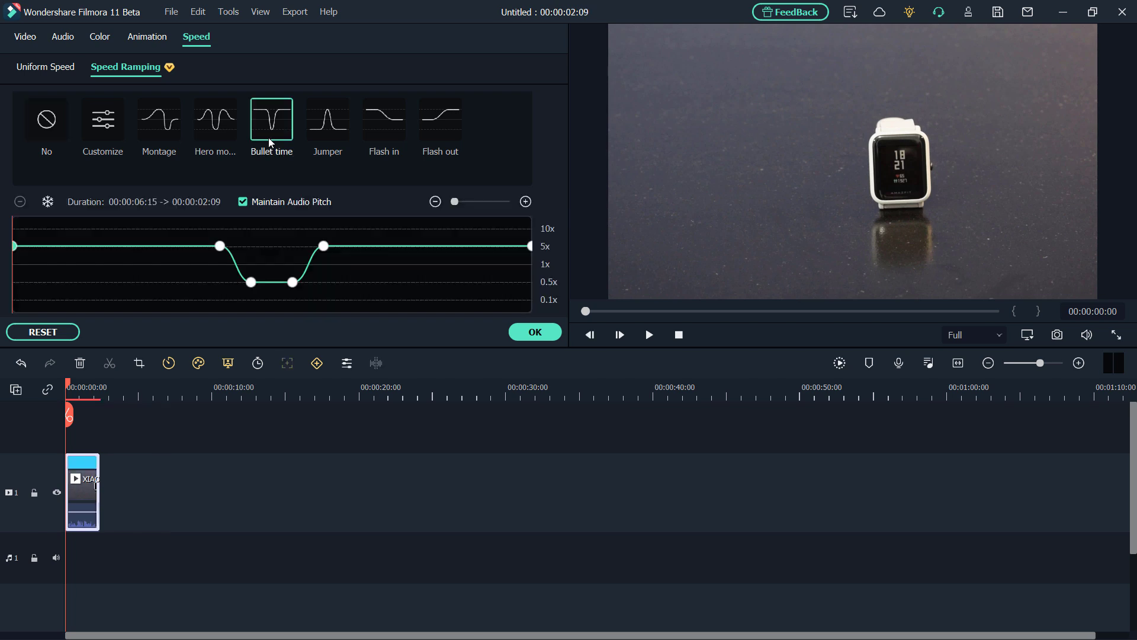
click(654, 337)
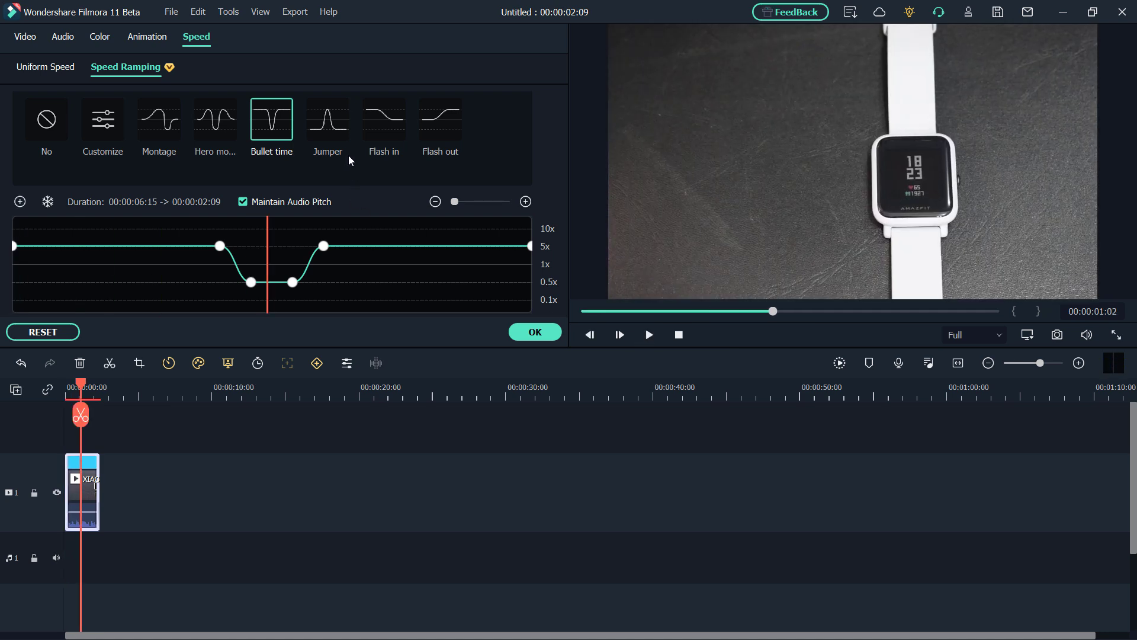
click(325, 127)
click(647, 337)
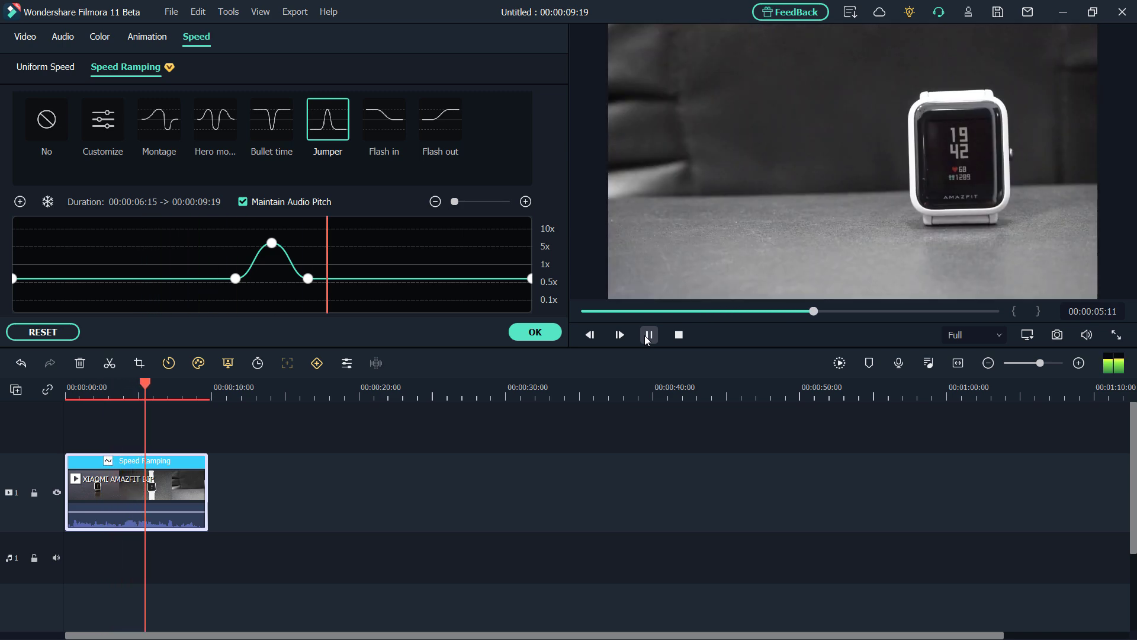
click(649, 336)
Customize the speed curve, keyframes near 1.3x and the last at 0.77x, then preview
drag(235, 279, 155, 262)
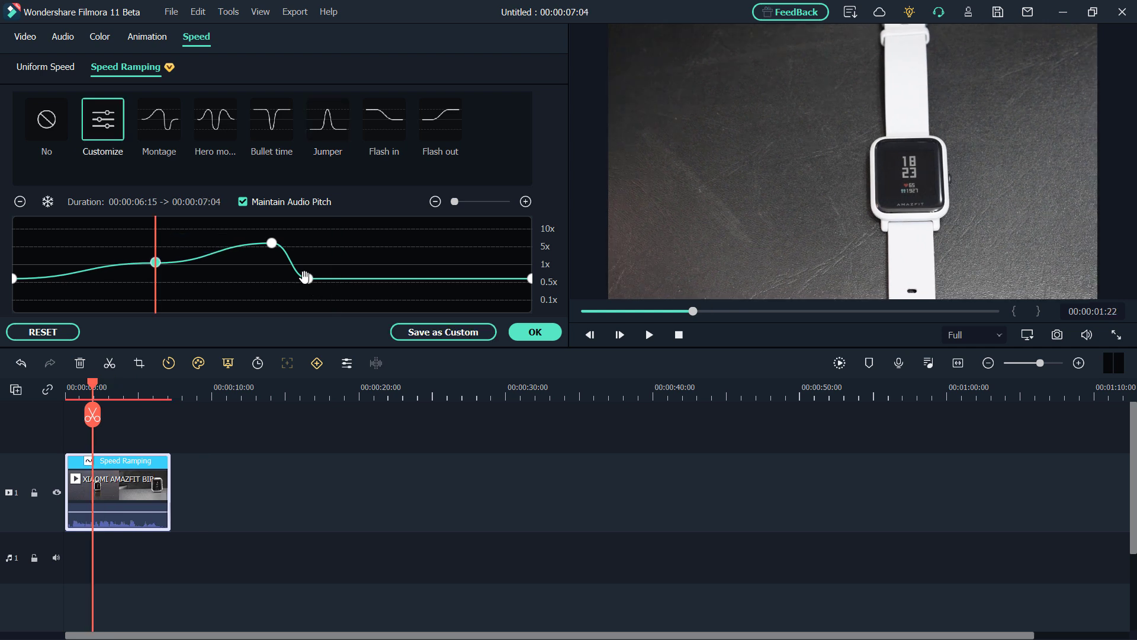
drag(308, 278, 339, 273)
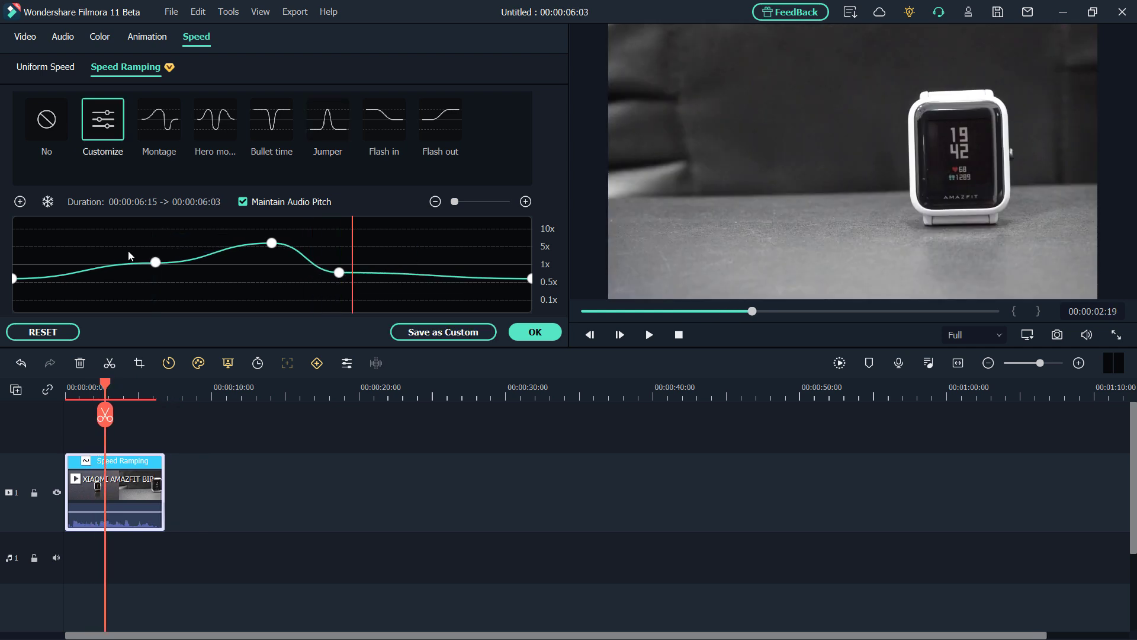
click(116, 255)
click(648, 336)
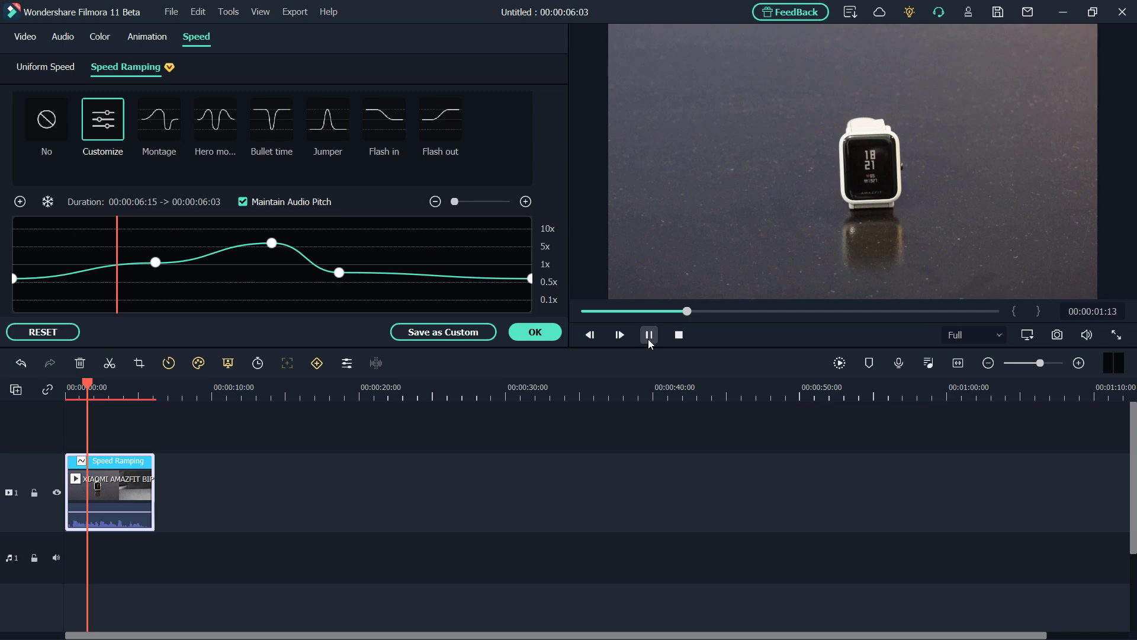
click(652, 339)
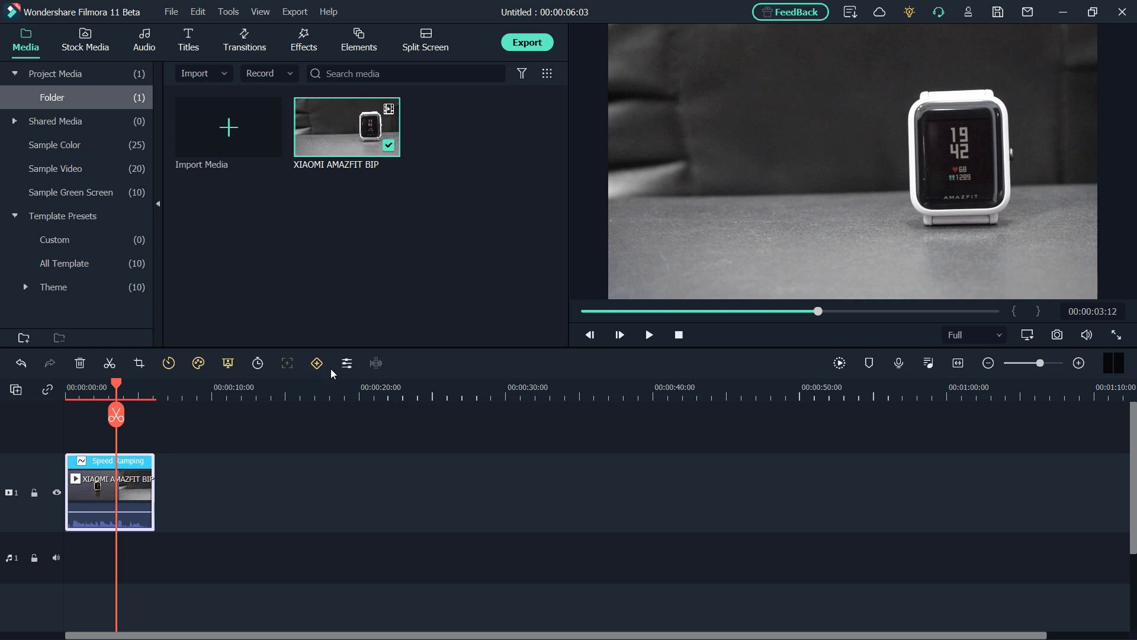
Apply a circle mask from Video > Masks, moving and enlarging it over the watch face
click(347, 363)
click(26, 38)
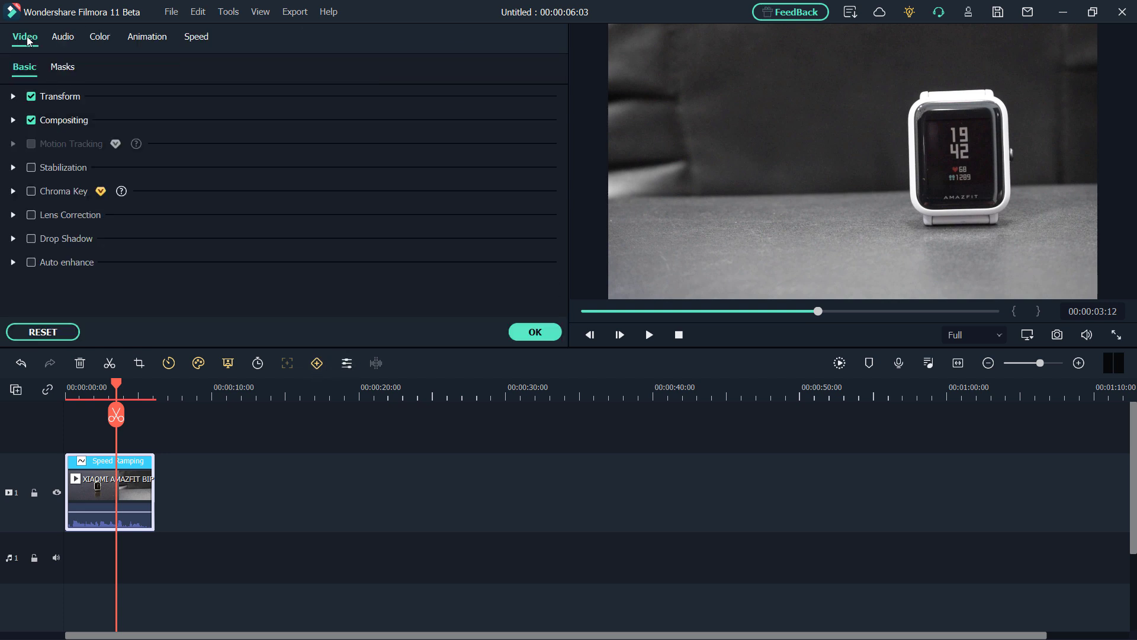
click(72, 69)
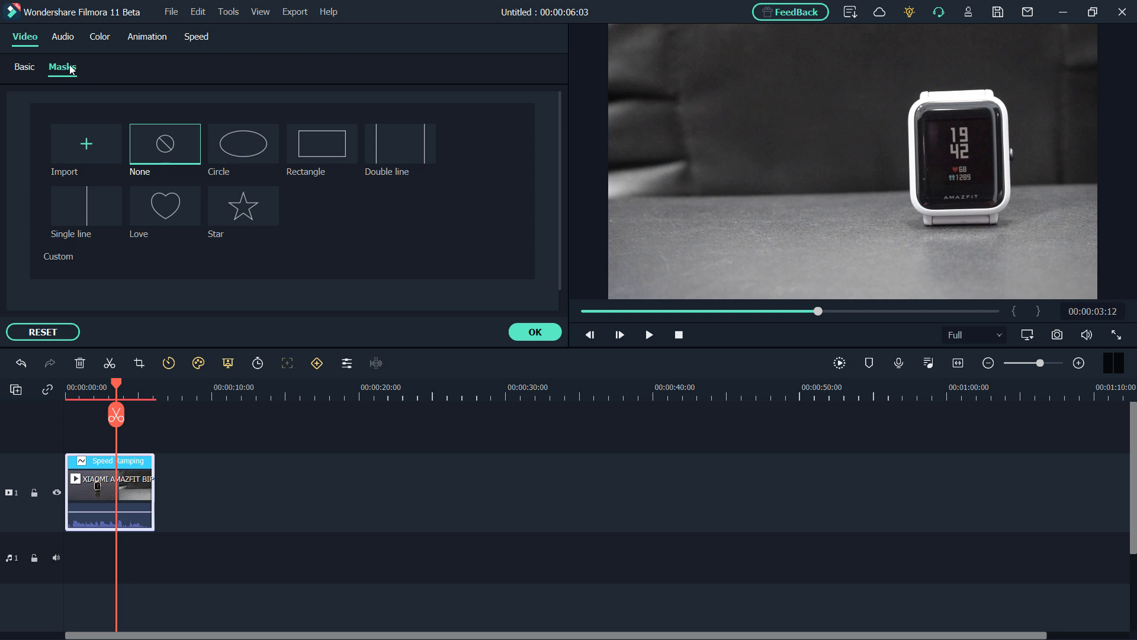
click(243, 159)
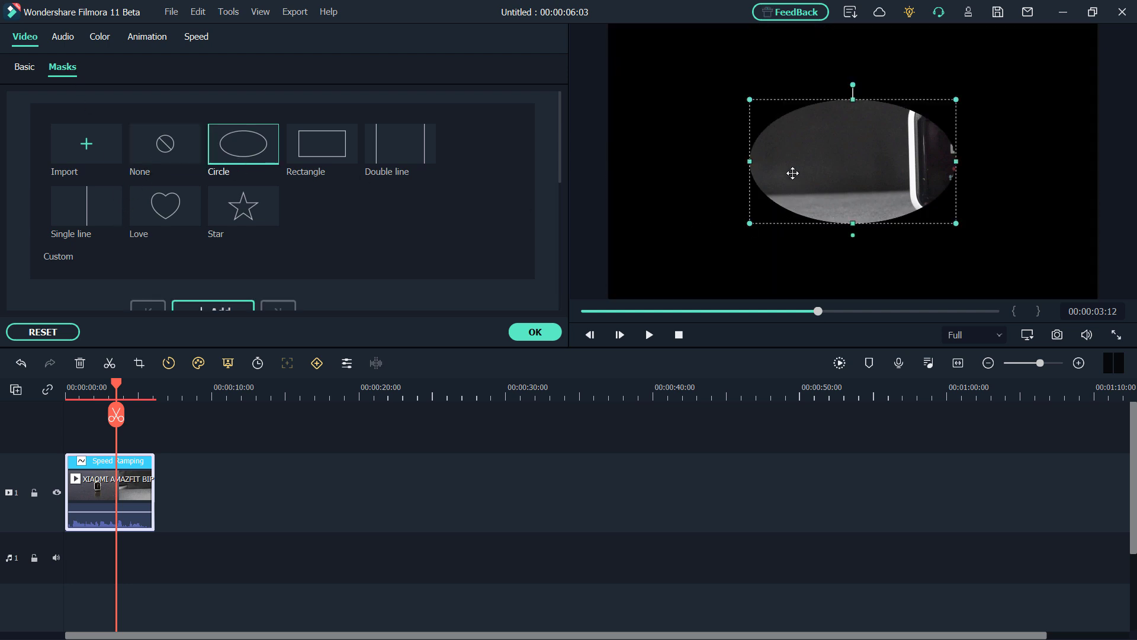
drag(794, 156, 887, 154)
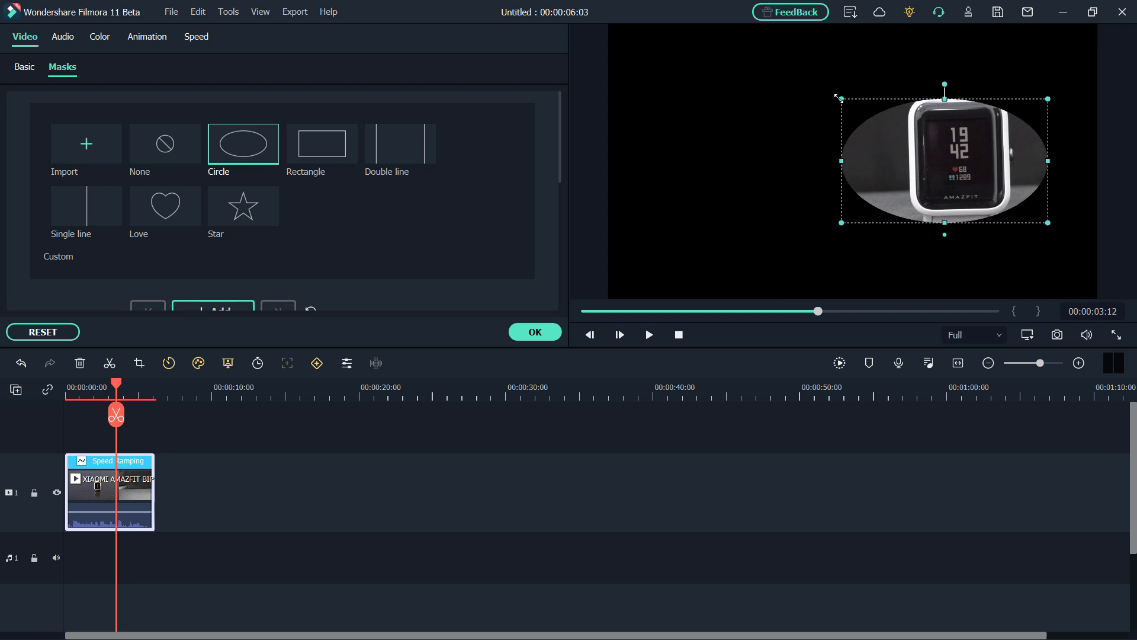
drag(835, 96, 640, 74)
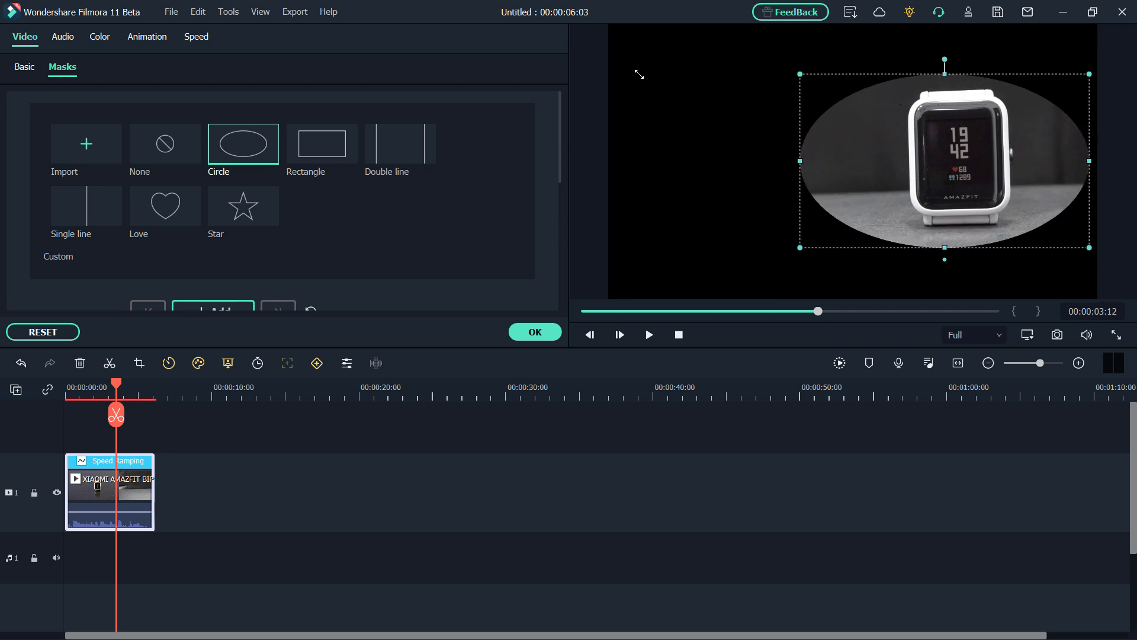
Try rectangle and double line masks, then switch to the Love heart mask scaled to 119.18
click(309, 153)
click(396, 157)
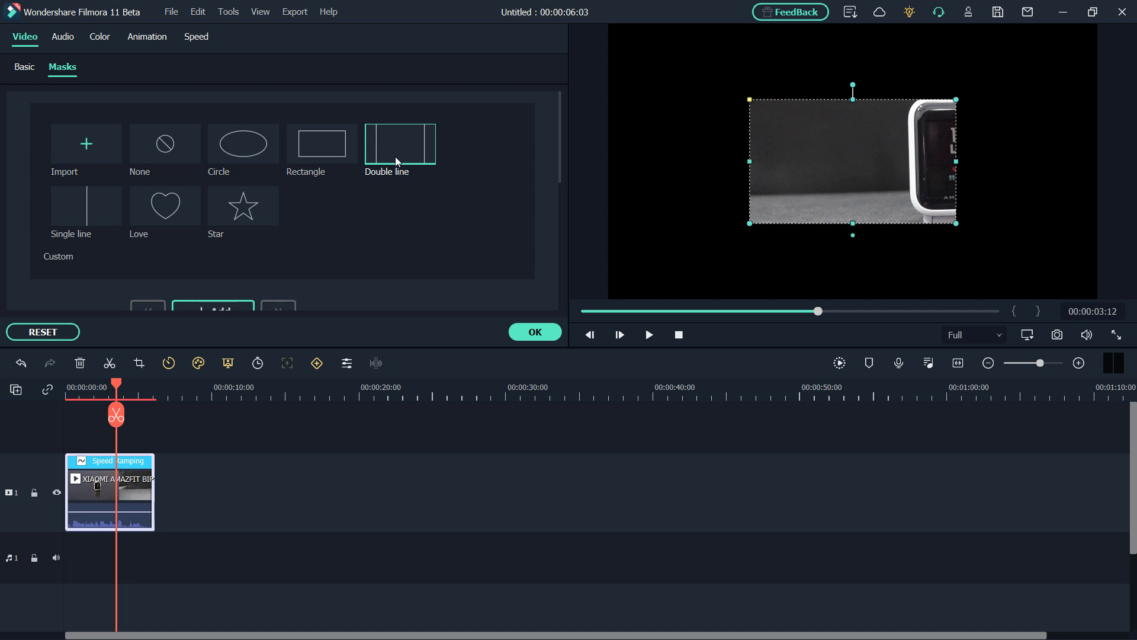
click(166, 216)
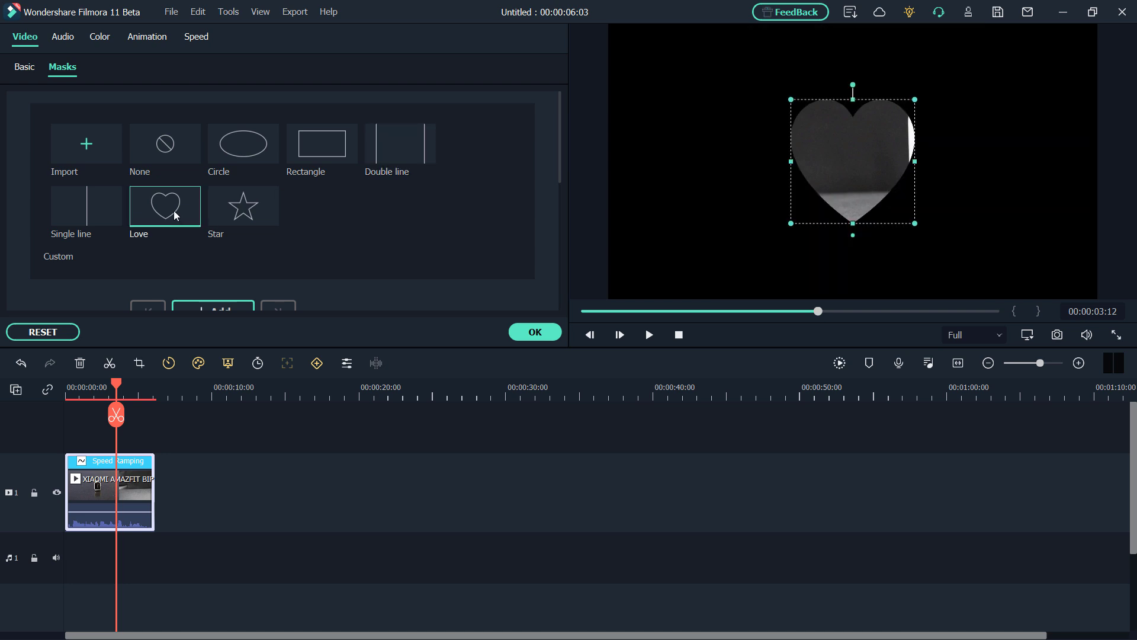
scroll(176, 216, down, 2)
drag(192, 292, 236, 292)
click(649, 335)
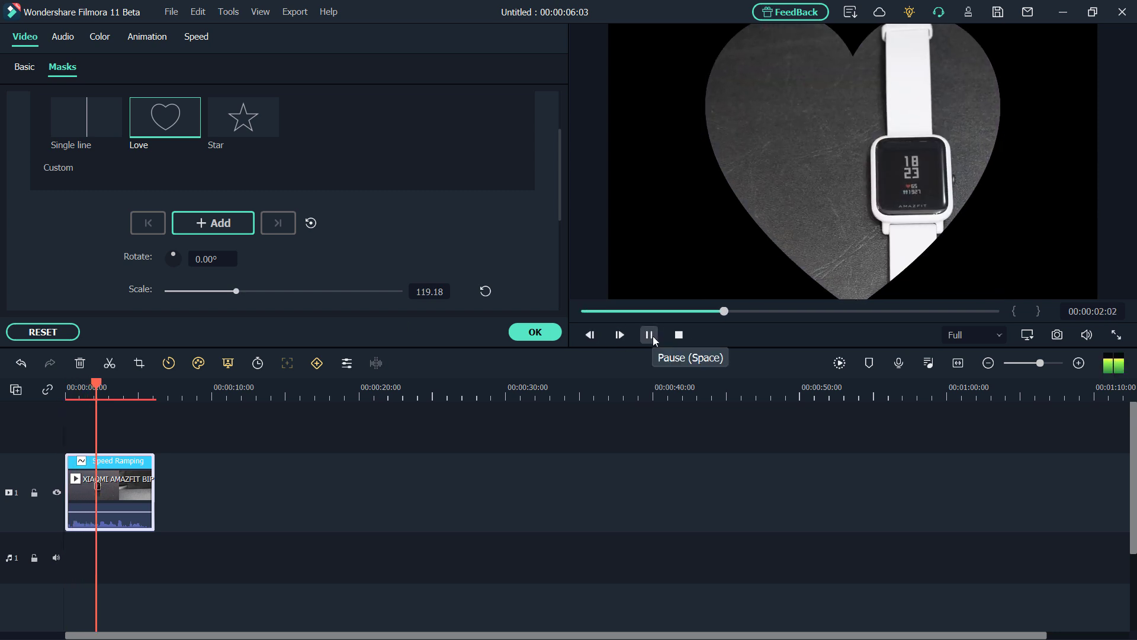
click(650, 335)
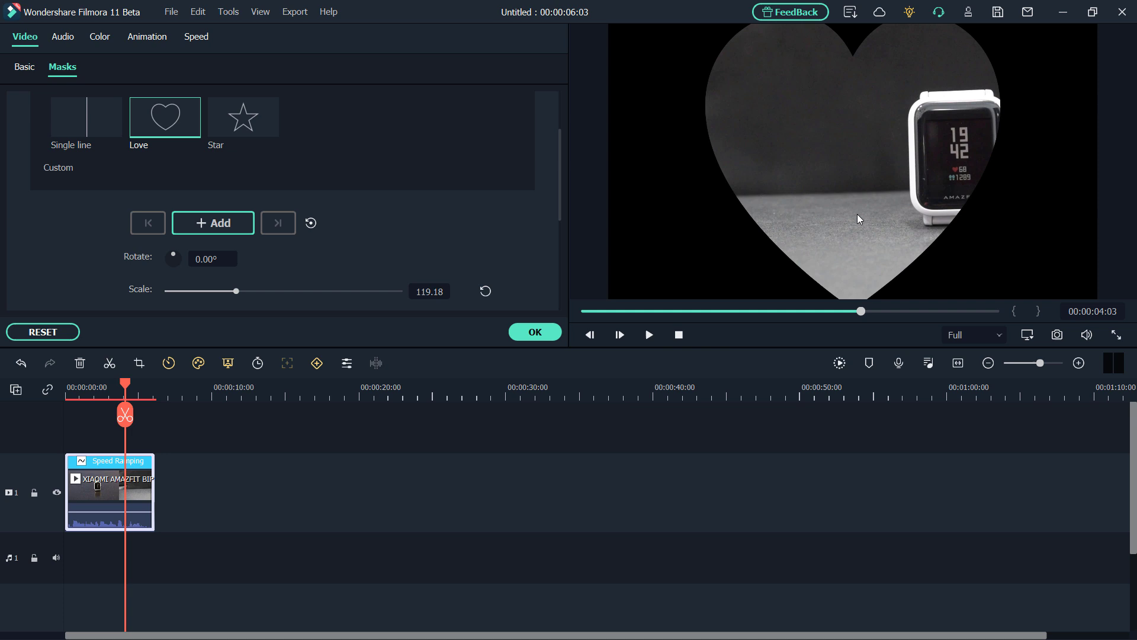
click(655, 336)
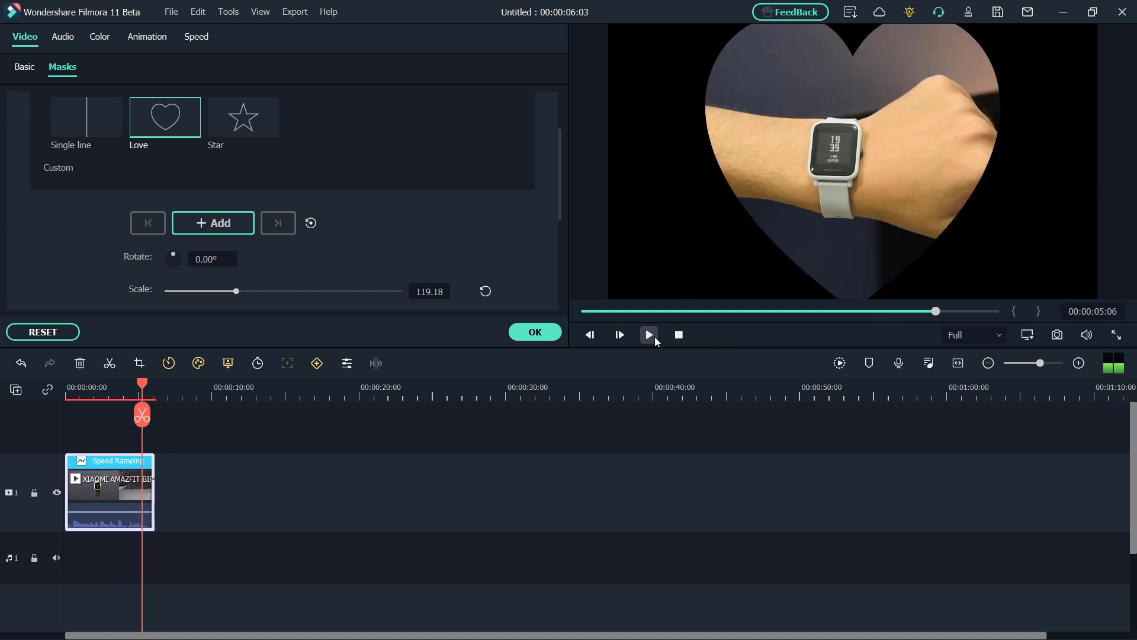
Test a blurred edge, then set the heart mask width to 32.48 and height to 26.43
scroll(273, 170, down, 3)
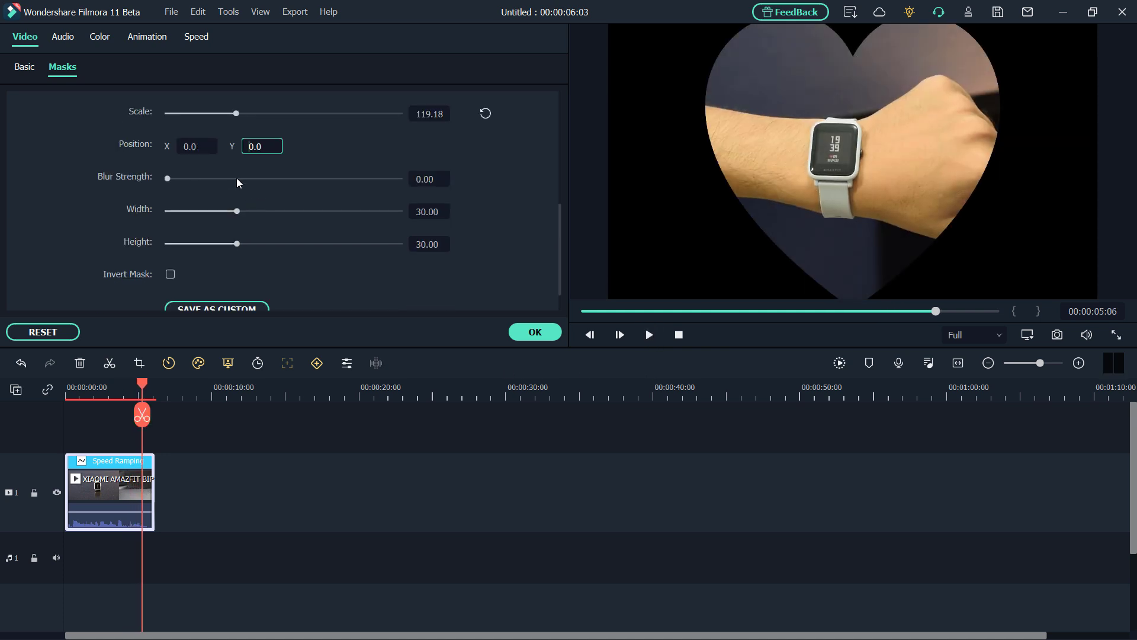
mouse_move(167, 177)
mouse_down()
mouse_move(187, 179)
mouse_move(158, 185)
mouse_up()
drag(236, 211, 241, 209)
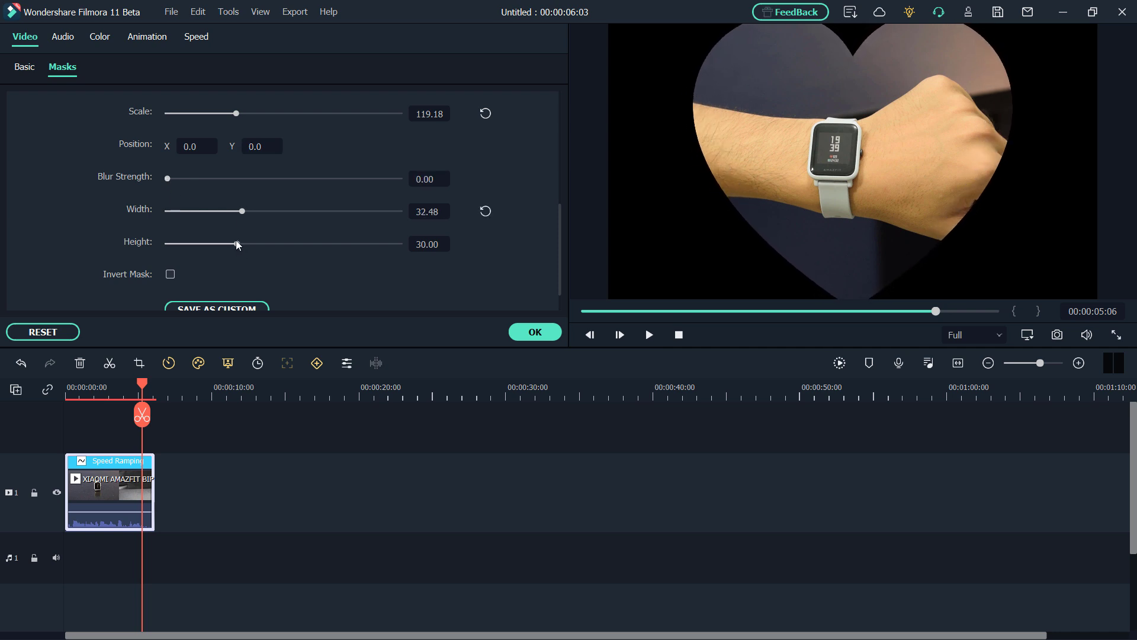
click(238, 243)
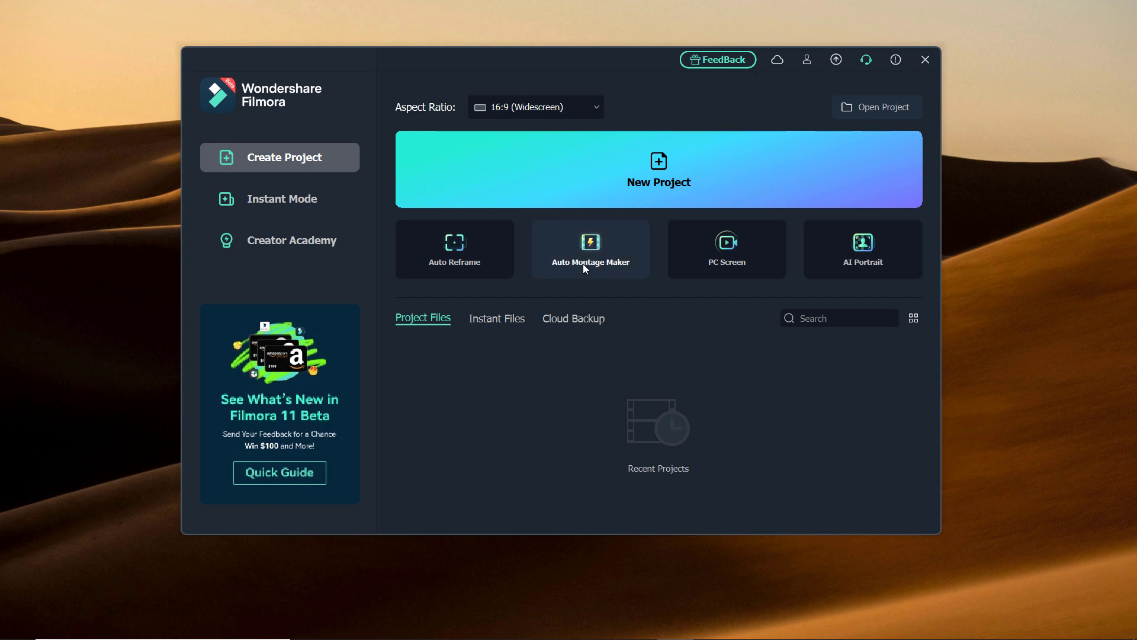
In Beat Sync, import Pexels Videos 946147 and video (1) from D:\Video Material\Videos\Video
click(567, 268)
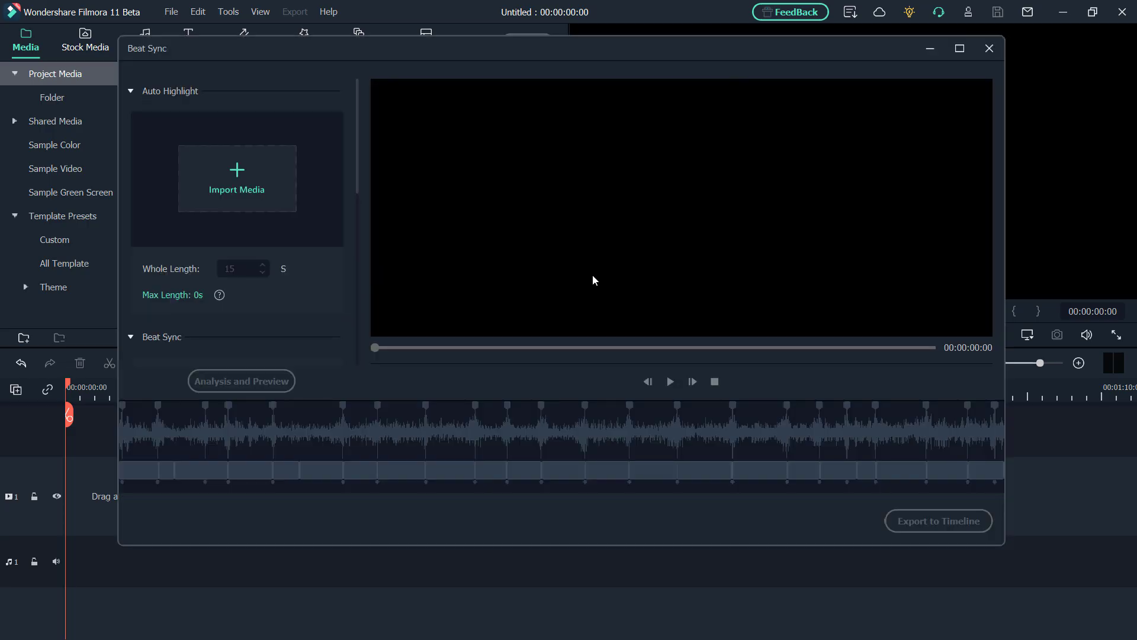
click(249, 193)
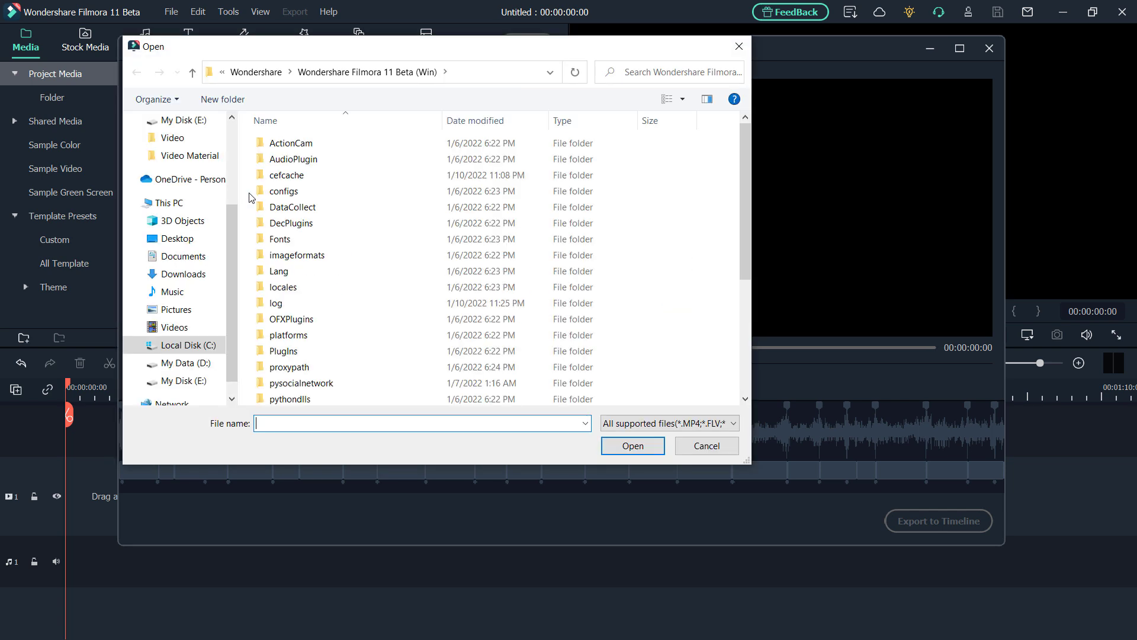
scroll(219, 204, up, 2)
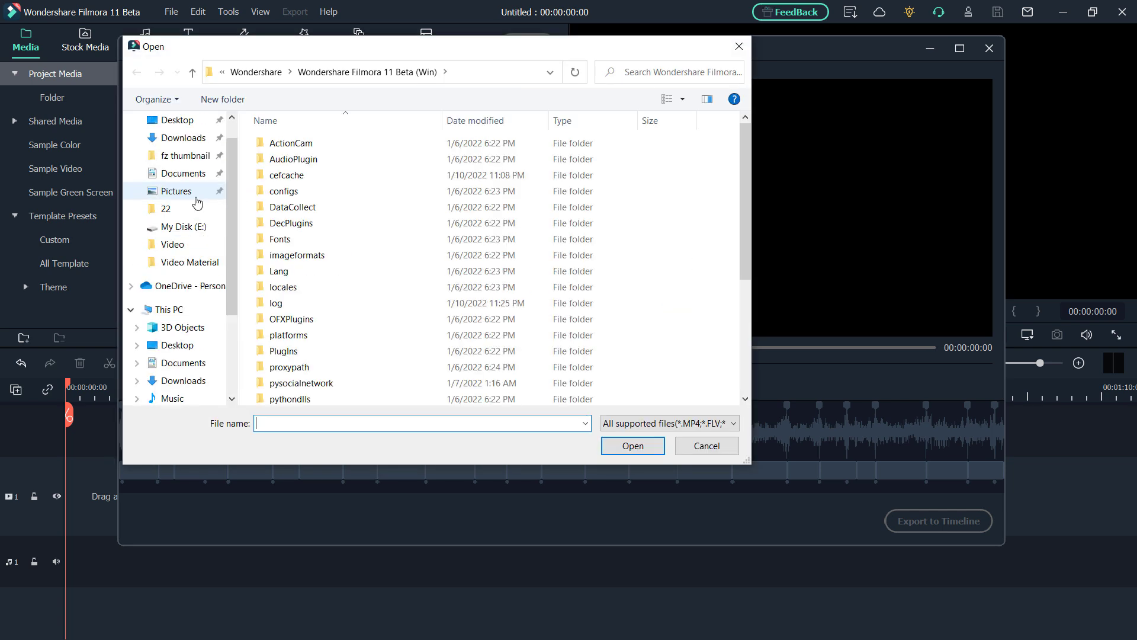
click(196, 263)
click(190, 245)
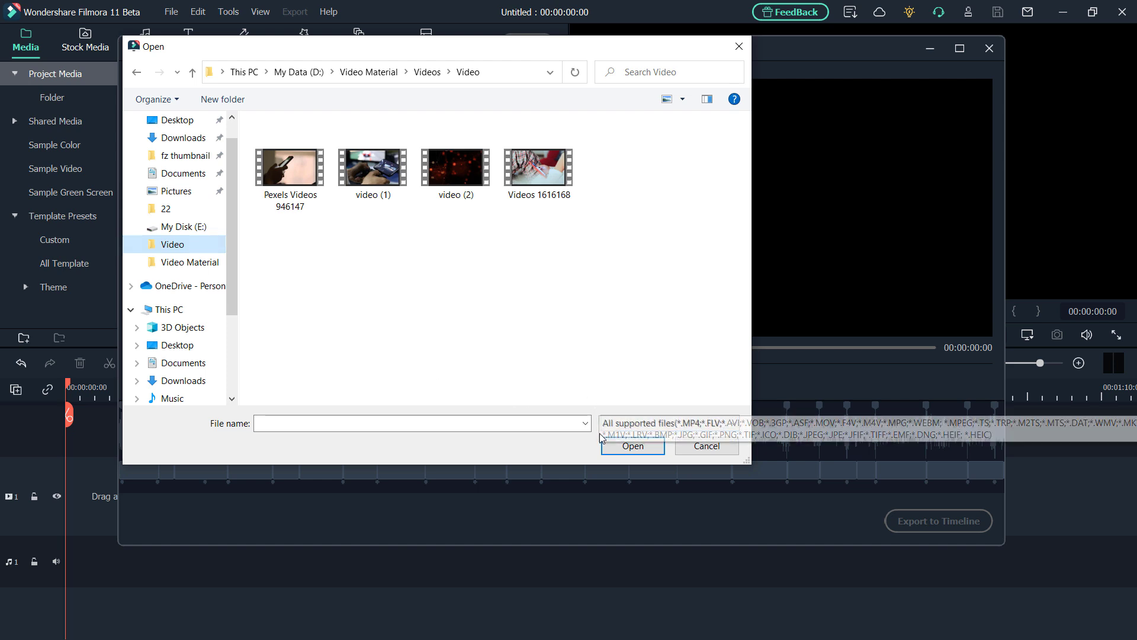
drag(389, 246, 287, 190)
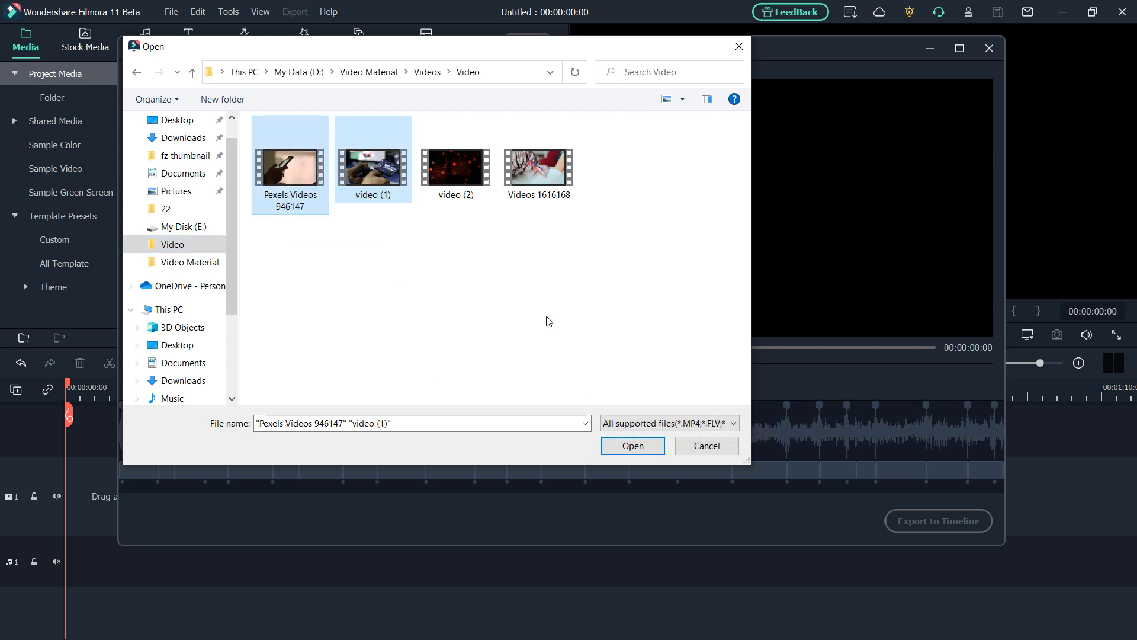
click(633, 445)
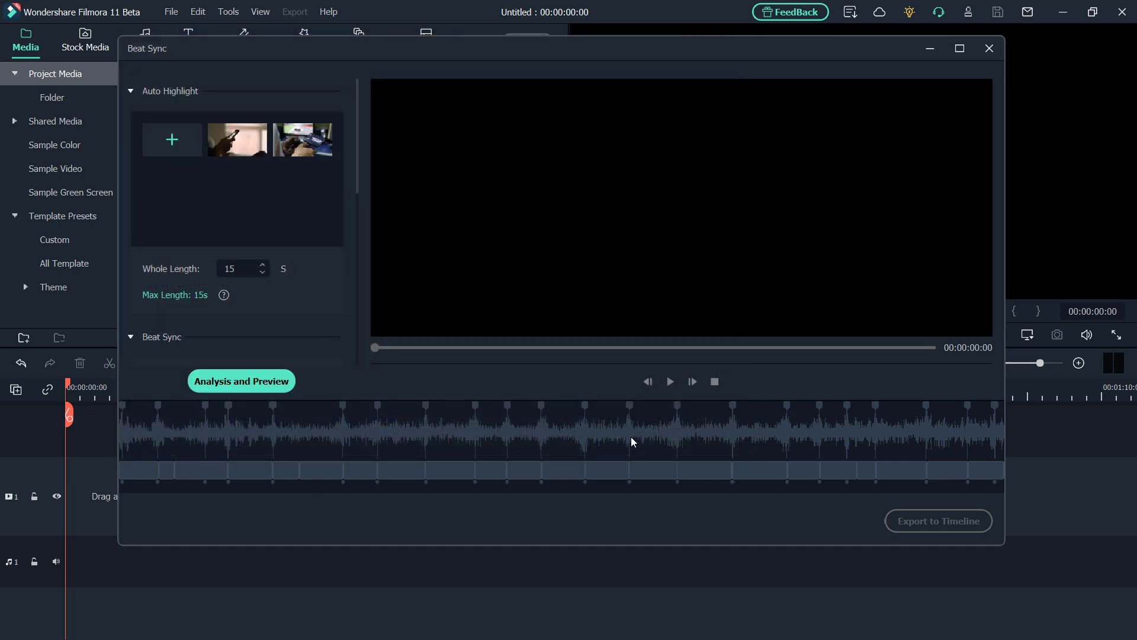
Analyse both clips into a 15-second beat-synced preview, play it, then export it to the timeline
click(233, 385)
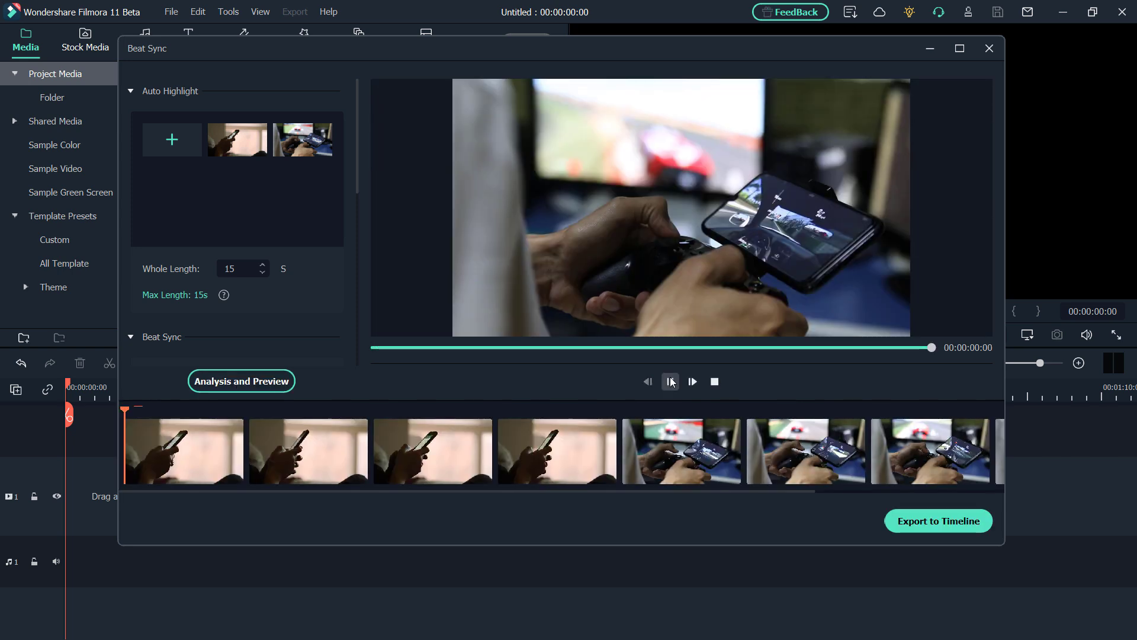
click(671, 381)
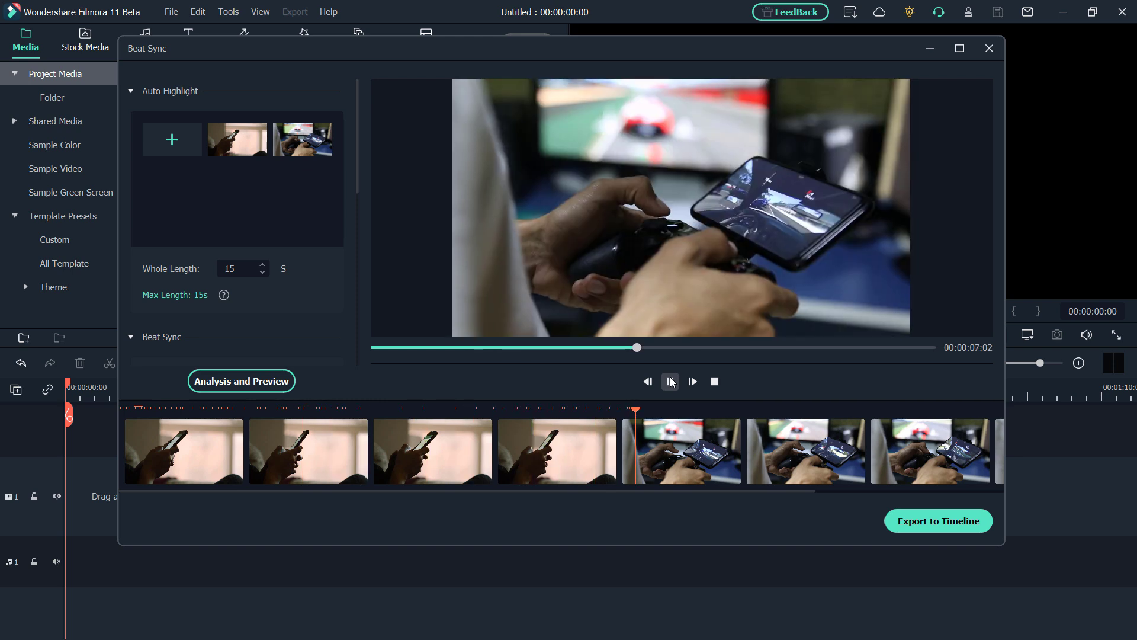
click(671, 382)
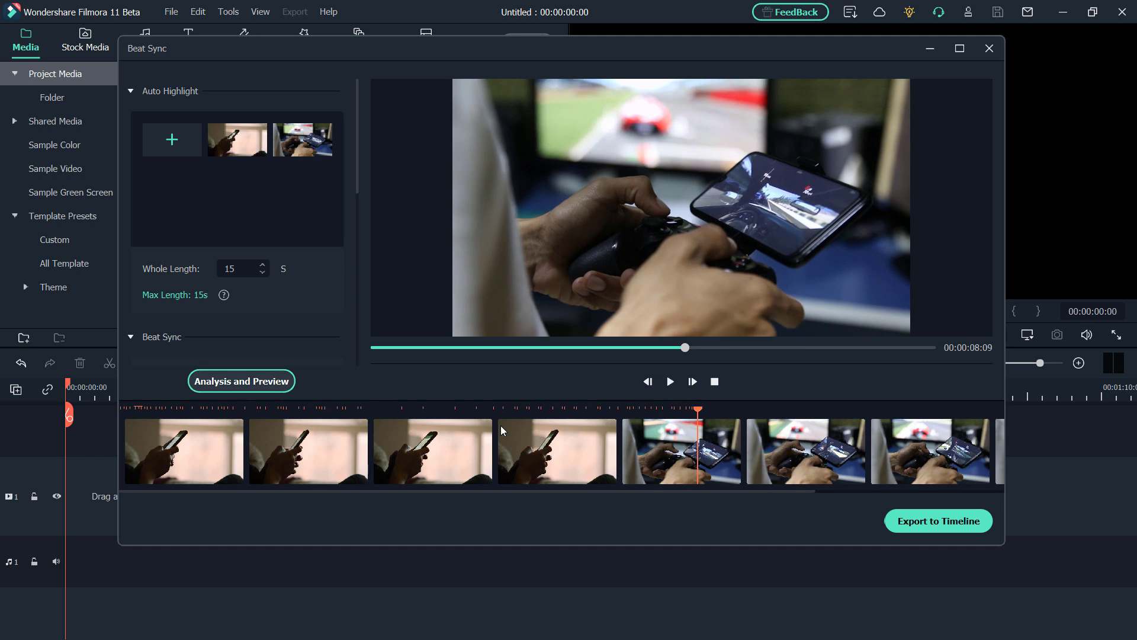
click(898, 520)
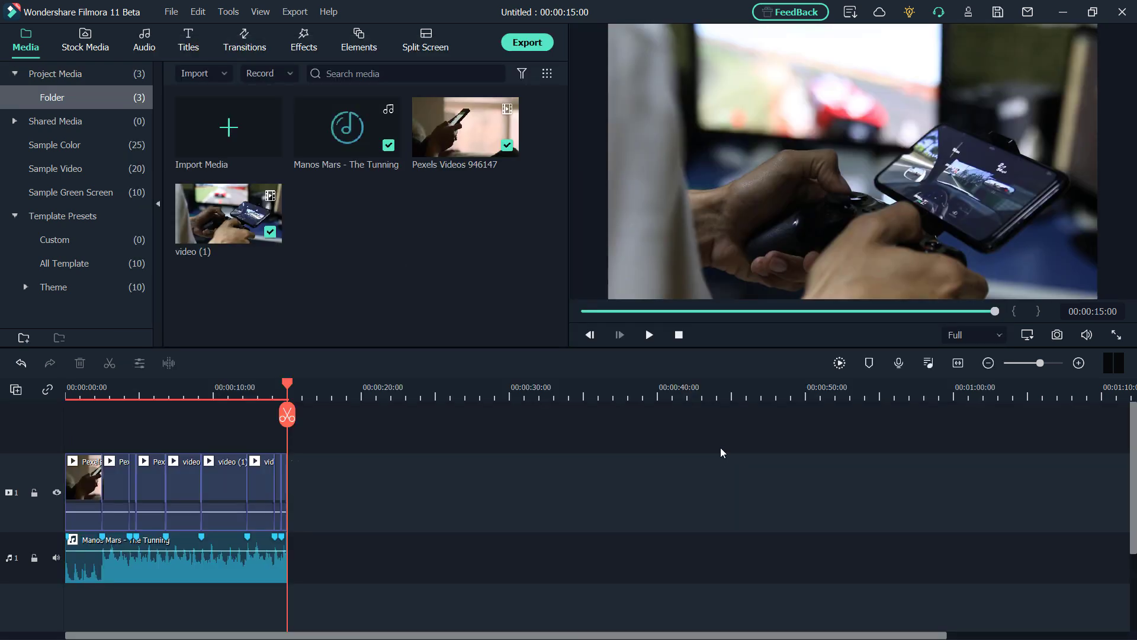